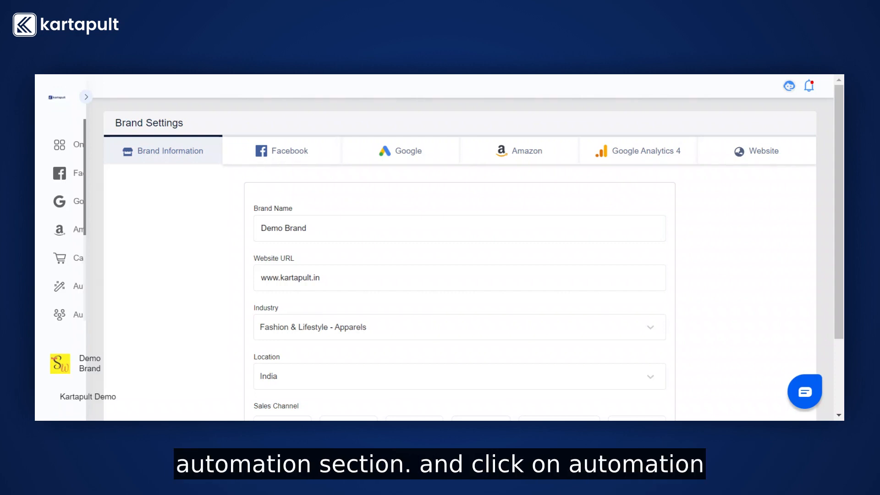
- Open the Facebook Ads Increase Budget automation strategy and name the new short-term strategy "Scale up"
{"action": "left_click", "coordinate": [61, 288]}
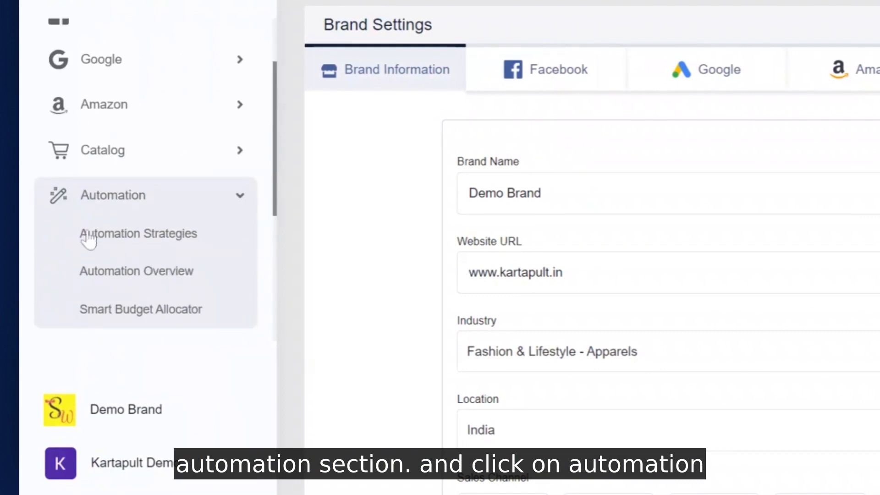
{"action": "left_click", "coordinate": [95, 237]}
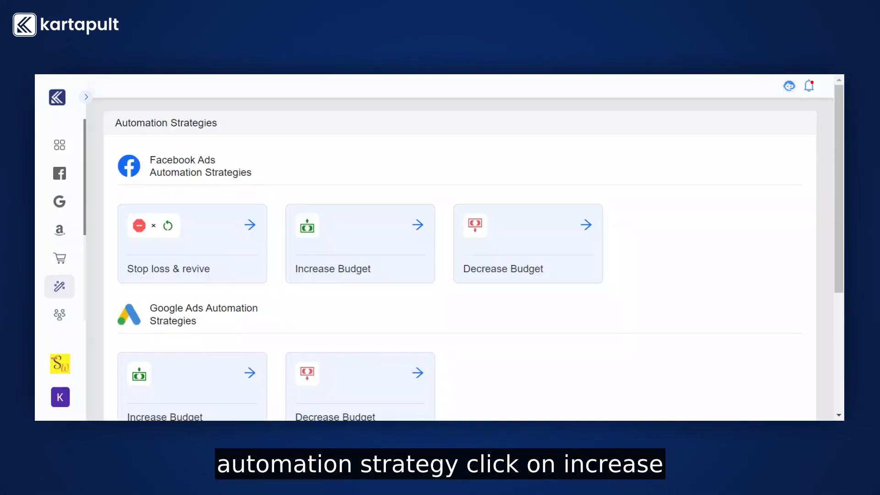
{"action": "left_click", "coordinate": [411, 230]}
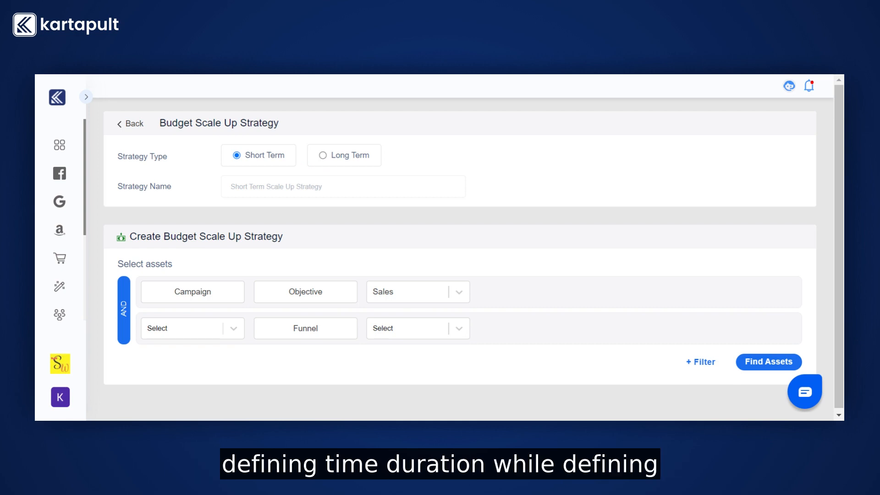
{"action": "left_click", "coordinate": [324, 185]}
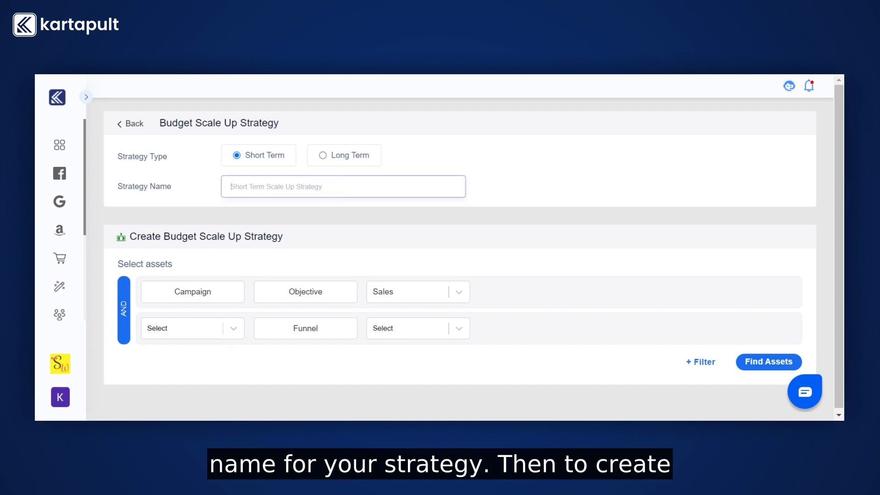
{"action": "type", "text": "Scale up"}
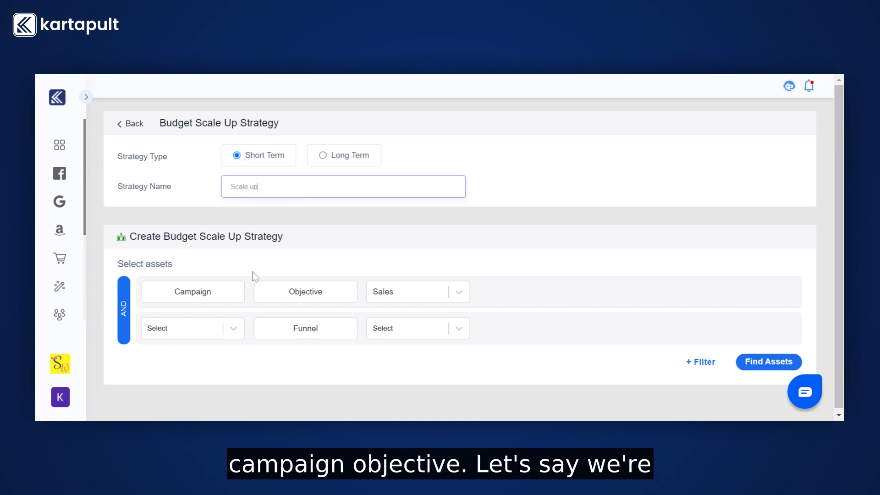
- Define the assets with campaign objective Sales and a campaign-level funnel of TOF
{"action": "left_click", "coordinate": [393, 293]}
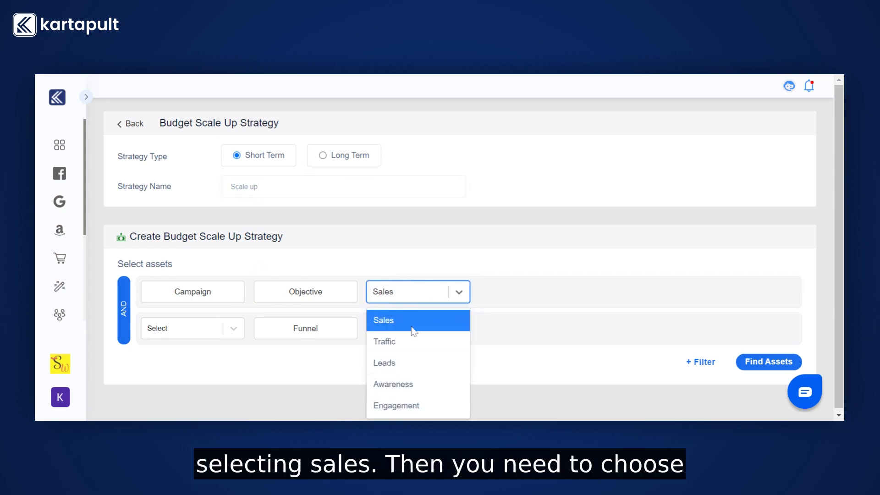
{"action": "left_click", "coordinate": [411, 323]}
{"action": "left_click", "coordinate": [200, 336]}
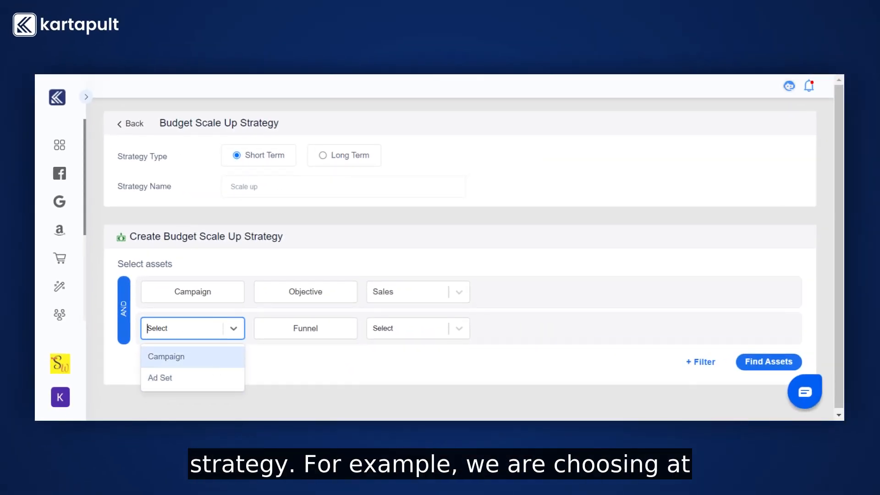
{"action": "left_click", "coordinate": [215, 360]}
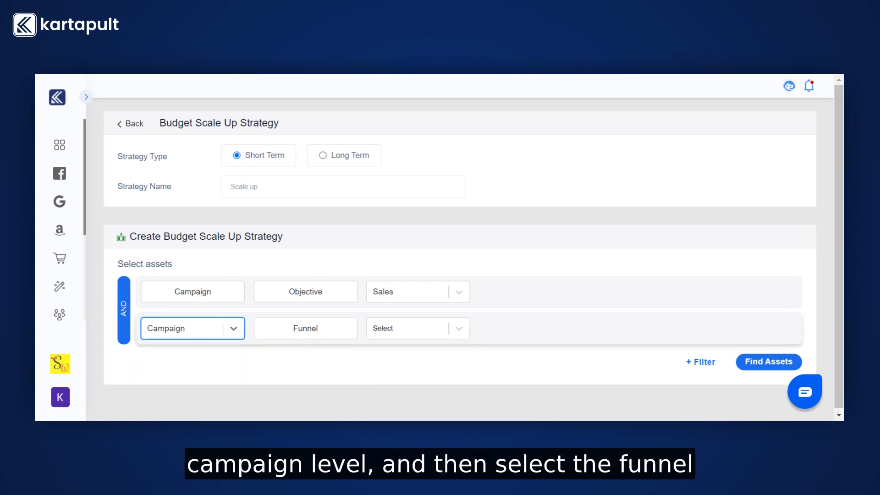
{"action": "left_click", "coordinate": [371, 329]}
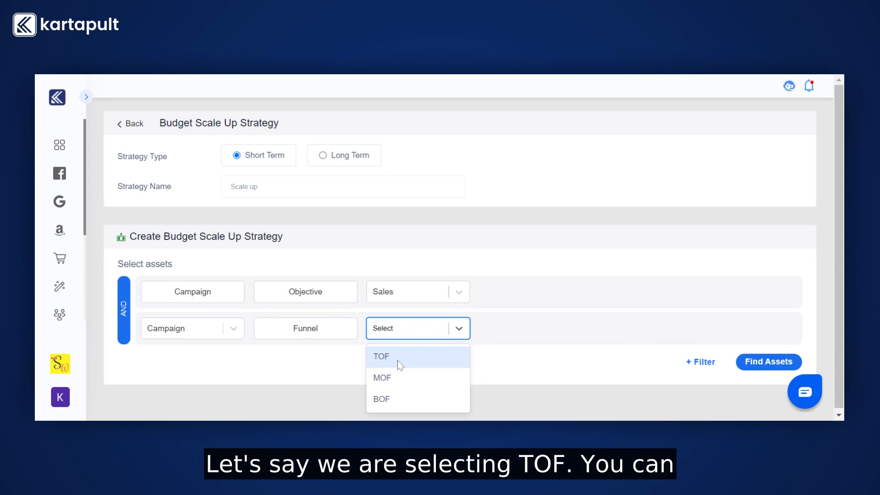
{"action": "left_click", "coordinate": [398, 360]}
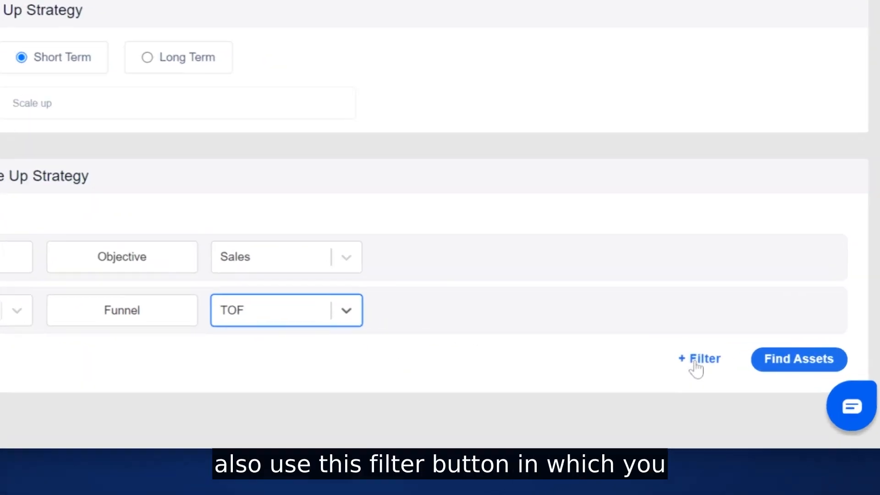
{"action": "left_click", "coordinate": [696, 362]}
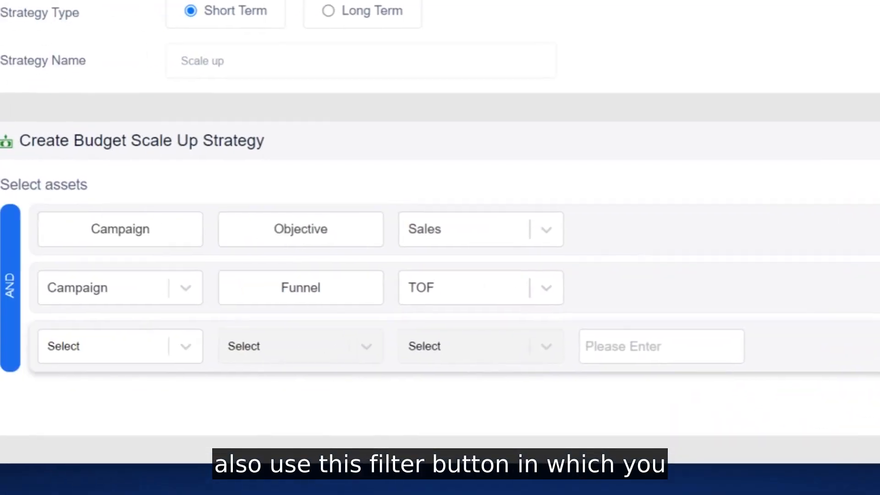
{"action": "left_click", "coordinate": [216, 351]}
{"action": "left_click", "coordinate": [202, 395]}
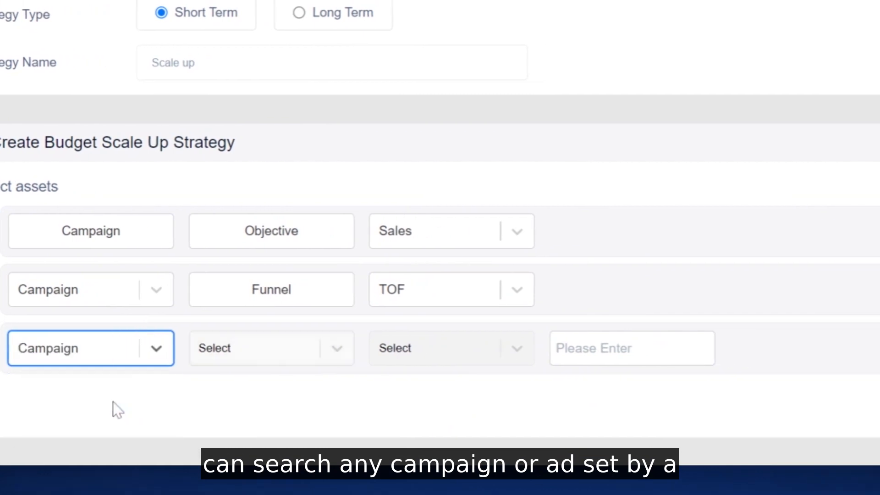
{"action": "left_click", "coordinate": [371, 350]}
{"action": "left_click", "coordinate": [311, 393]}
{"action": "left_click", "coordinate": [538, 348]}
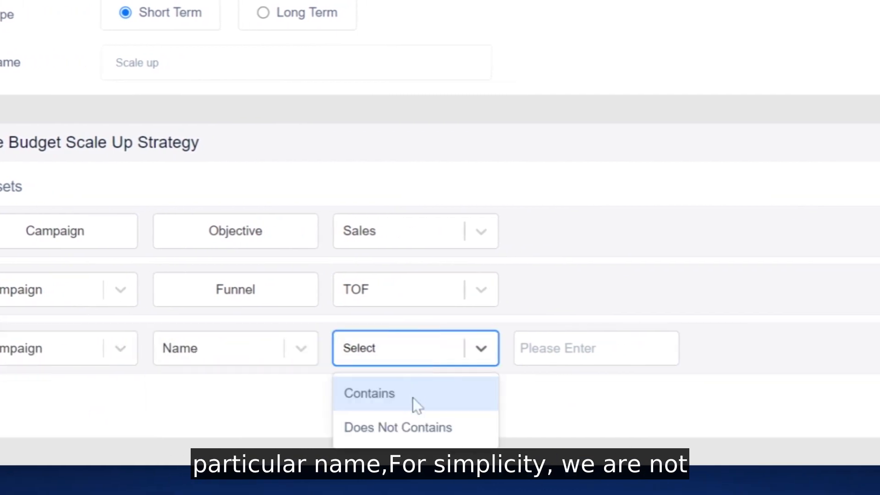
{"action": "left_click", "coordinate": [416, 404]}
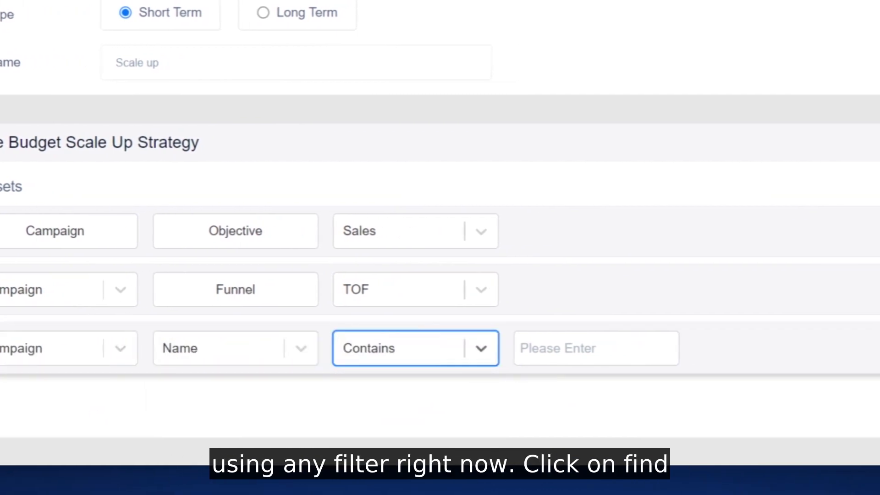
{"action": "left_click", "coordinate": [534, 348]}
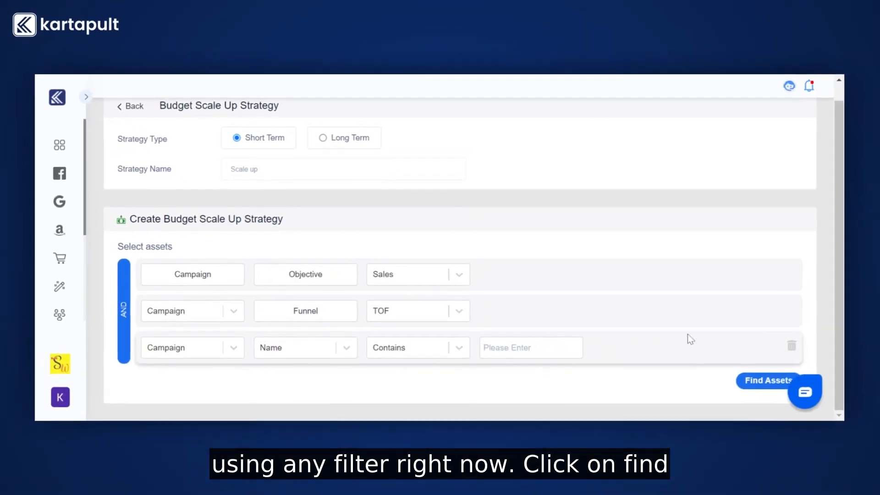
{"action": "left_click", "coordinate": [792, 346]}
- Find the assets that match the Sales objective and TOF funnel criteria
{"action": "left_click", "coordinate": [759, 358]}
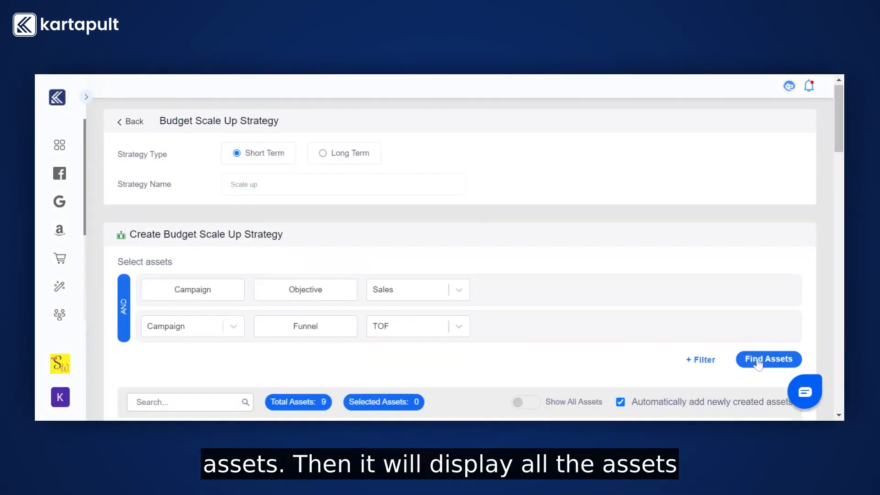
{"action": "scroll", "coordinate": [478, 328], "scroll_direction": "down", "scroll_amount": 5}
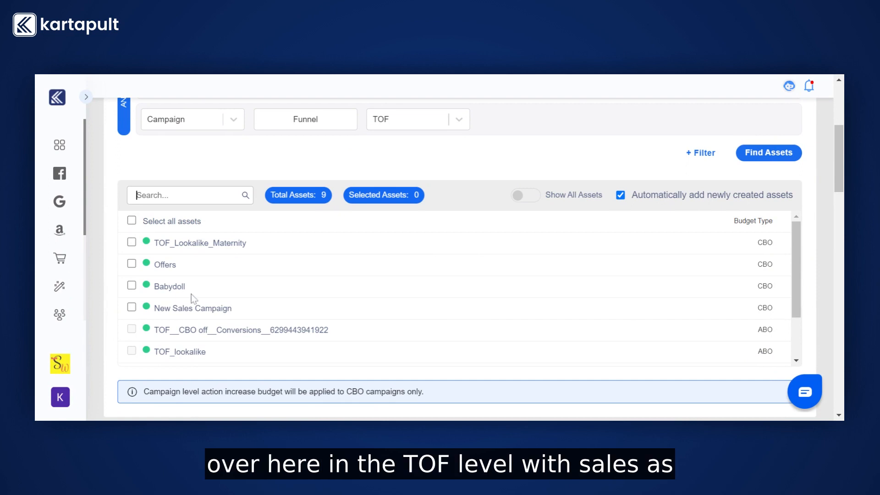
- Show all assets to look through the full list, and switch back to the matching assets only
{"action": "left_click", "coordinate": [527, 205]}
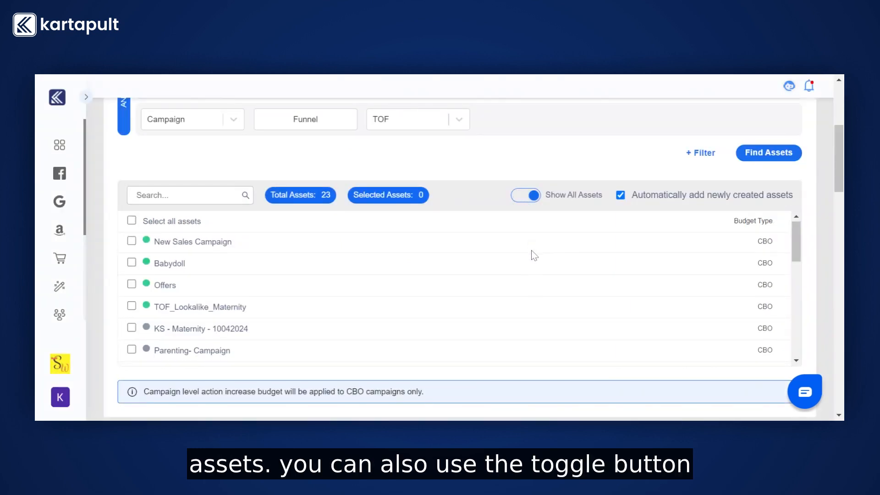
{"action": "scroll", "coordinate": [534, 255], "scroll_direction": "down", "scroll_amount": 3}
{"action": "scroll", "coordinate": [533, 255], "scroll_direction": "up", "scroll_amount": 3}
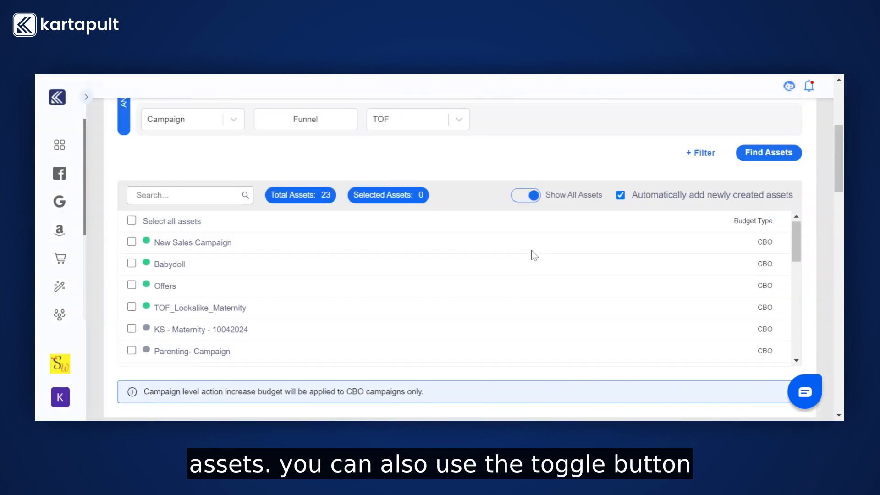
{"action": "left_click", "coordinate": [525, 201]}
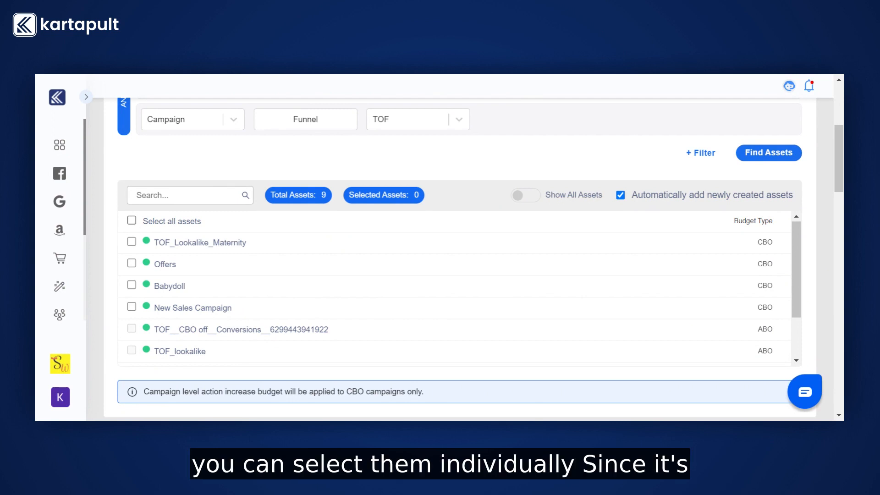
- Select all eligible assets in the list of found campaigns
{"action": "left_click", "coordinate": [134, 222]}
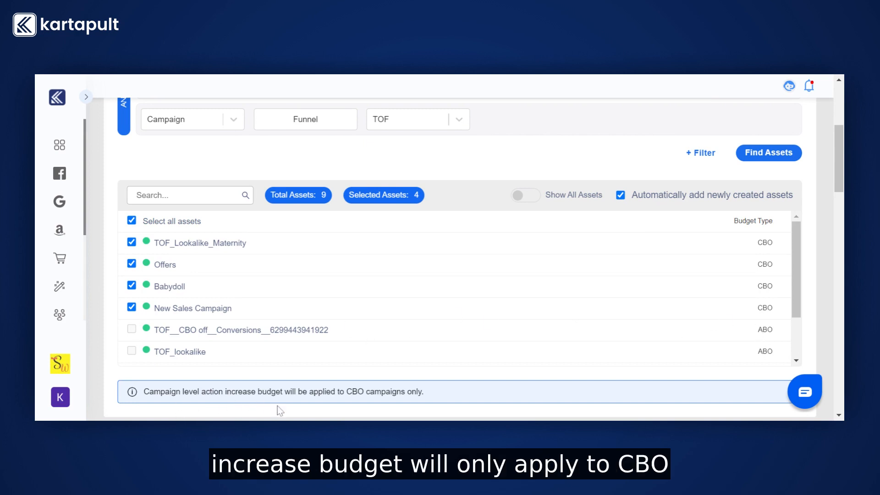
{"action": "scroll", "coordinate": [189, 330], "scroll_direction": "down", "scroll_amount": 2}
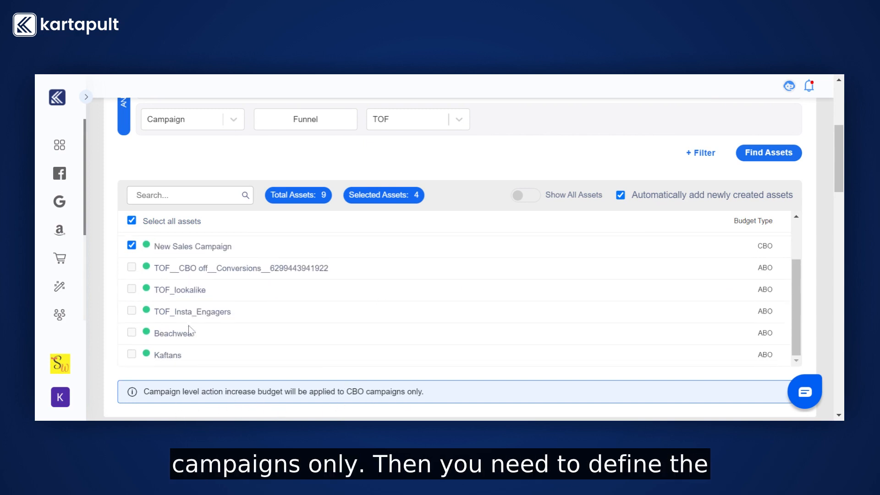
- Set the Increase Budget action to increase by Percentage(%) with a value of 10
{"action": "scroll", "coordinate": [227, 367], "scroll_direction": "down", "scroll_amount": 5}
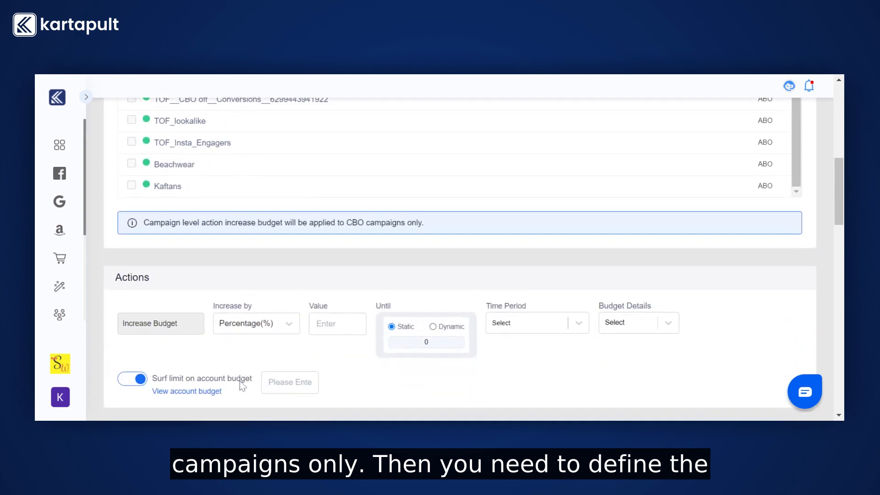
{"action": "left_click", "coordinate": [227, 261]}
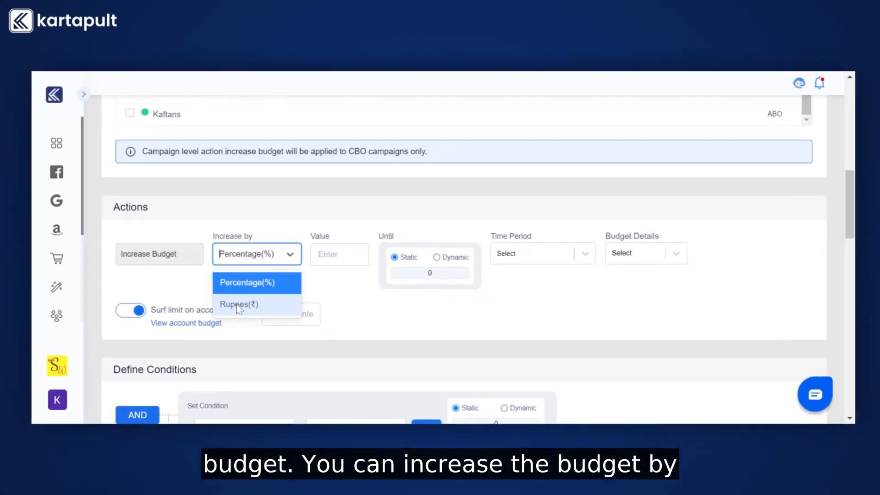
{"action": "left_click", "coordinate": [243, 290]}
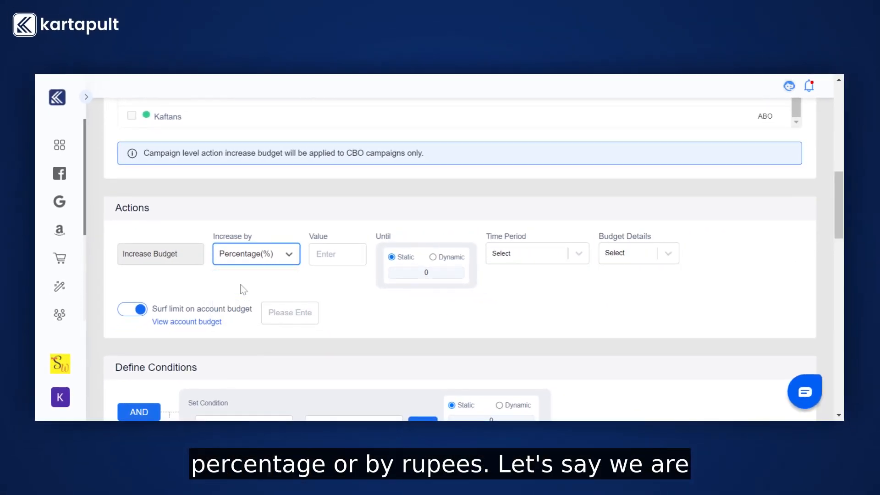
{"action": "left_click", "coordinate": [321, 262]}
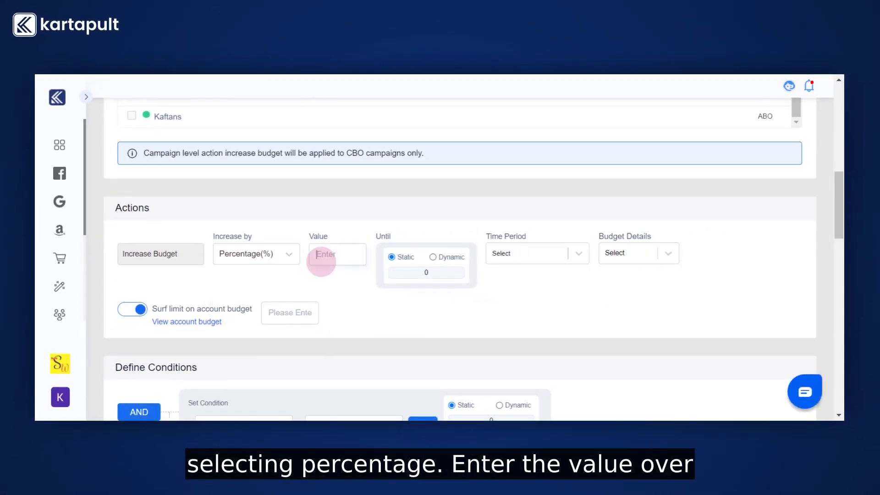
{"action": "type", "text": "10"}
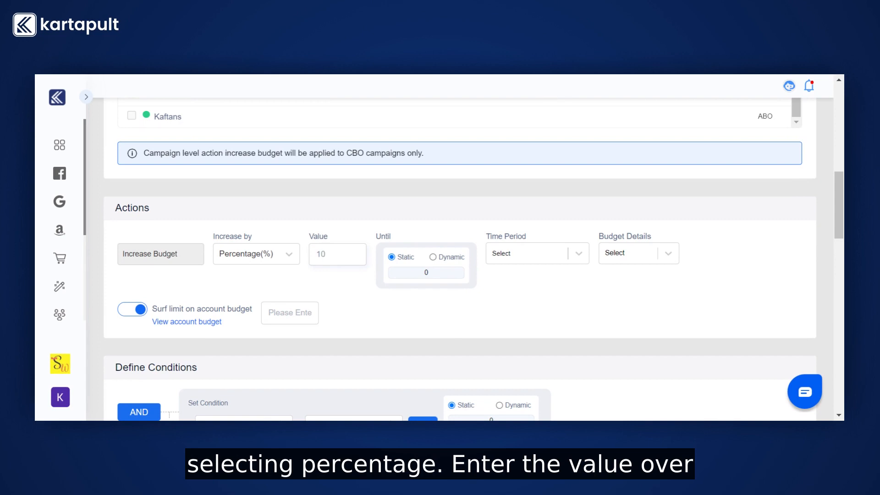
- Set the action's time period to Once In 3 Hours and its budget details to All
{"action": "left_click", "coordinate": [527, 253]}
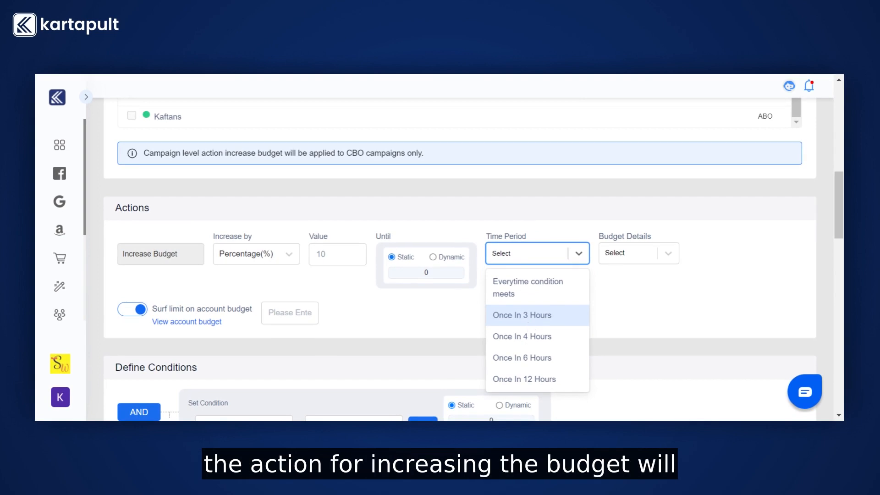
{"action": "left_click", "coordinate": [531, 316]}
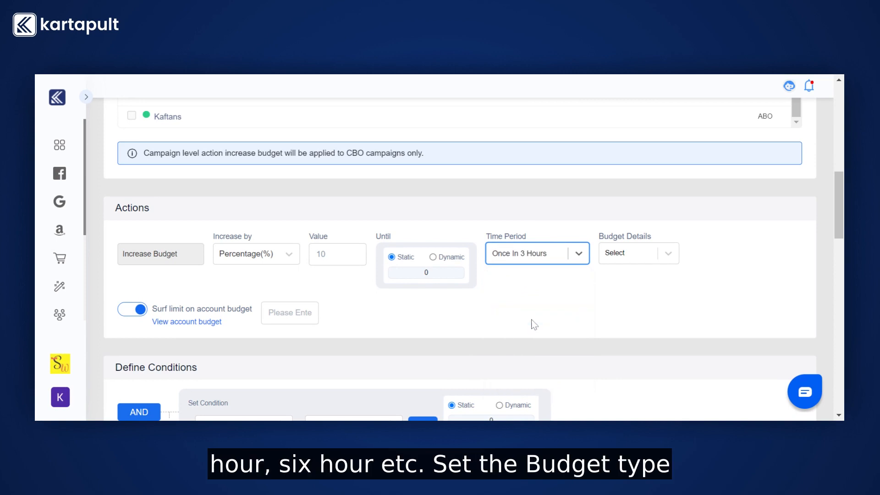
{"action": "left_click", "coordinate": [653, 255]}
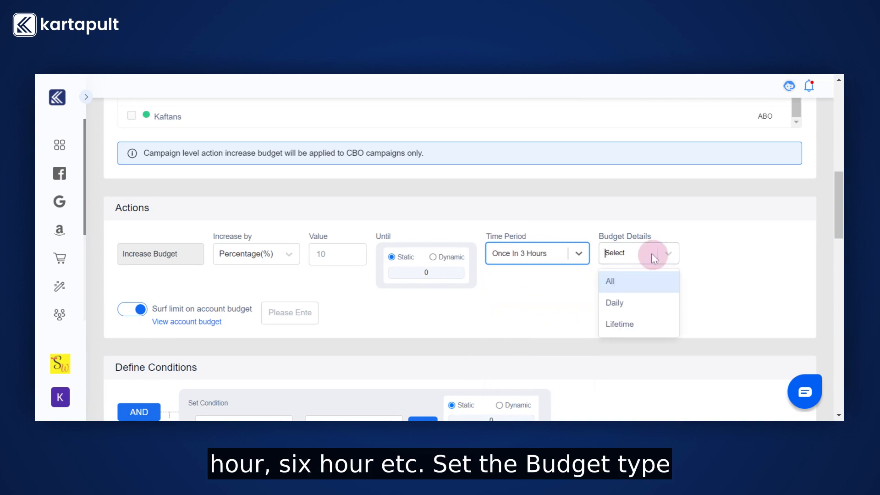
{"action": "left_click", "coordinate": [633, 290]}
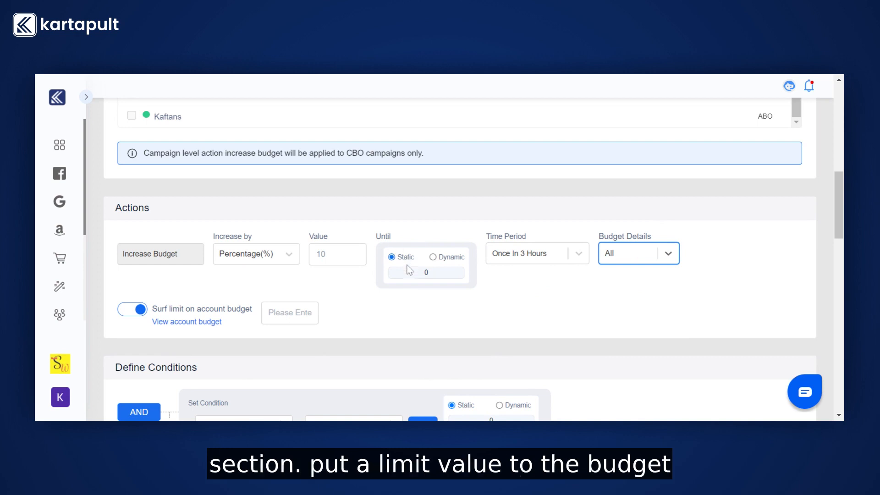
- Make the budget increase limit Dynamic, based on Cost per Purchase (All) for the last 3 days (Including Today)
{"action": "left_click", "coordinate": [430, 273]}
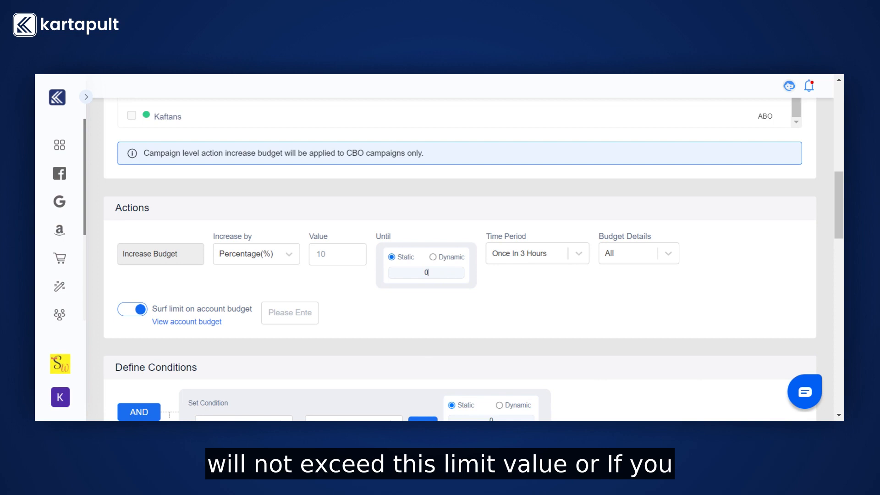
{"action": "left_click", "coordinate": [434, 257]}
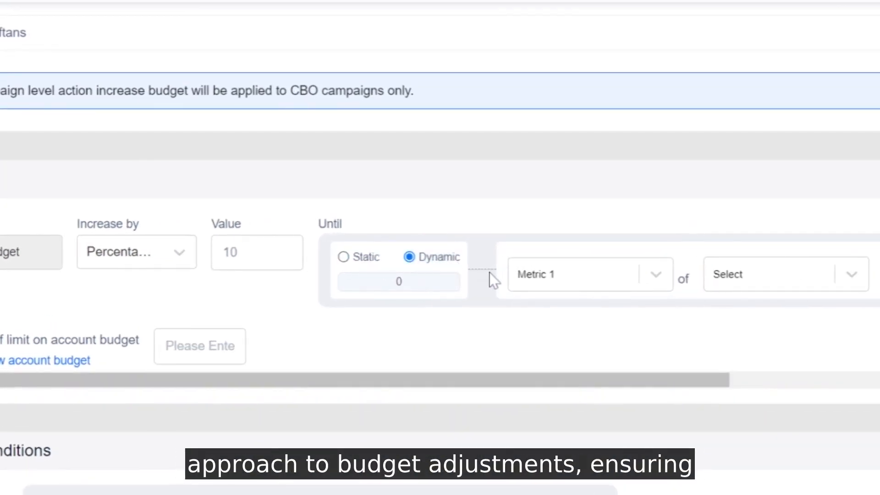
{"action": "scroll", "coordinate": [492, 280], "scroll_direction": "right", "scroll_amount": 4}
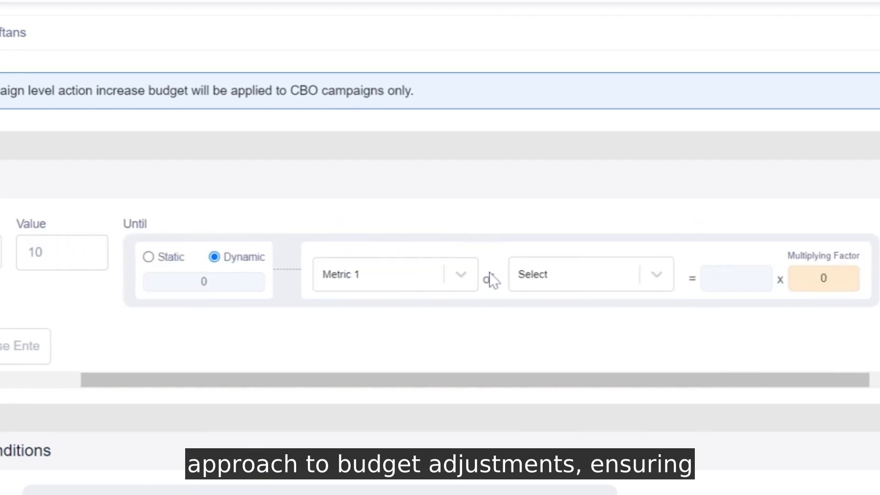
{"action": "left_click", "coordinate": [438, 275]}
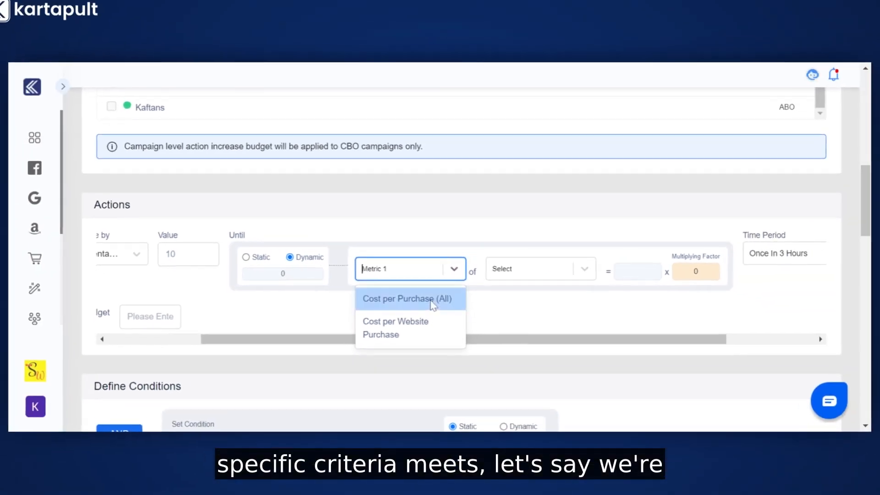
{"action": "left_click", "coordinate": [429, 321]}
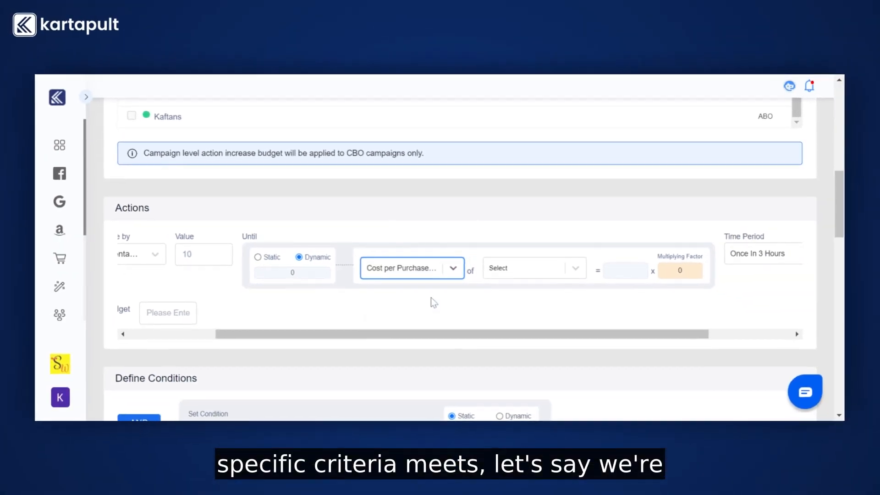
{"action": "left_click", "coordinate": [510, 275]}
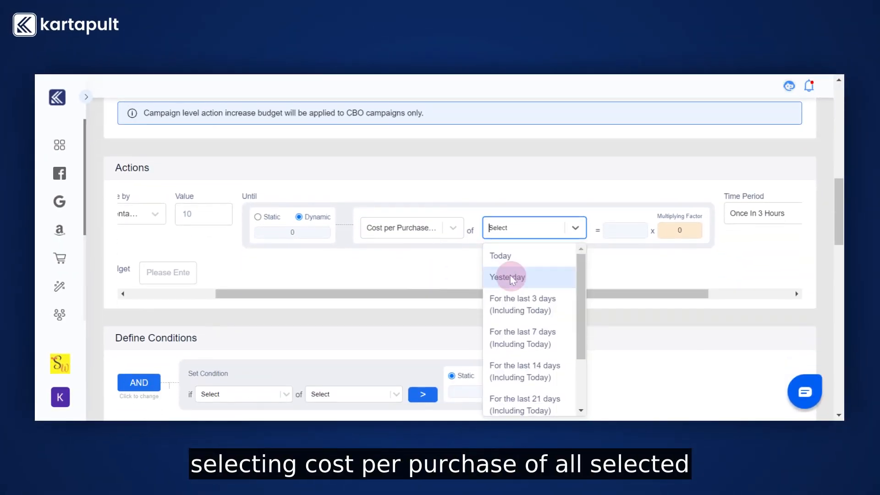
{"action": "left_click", "coordinate": [519, 307]}
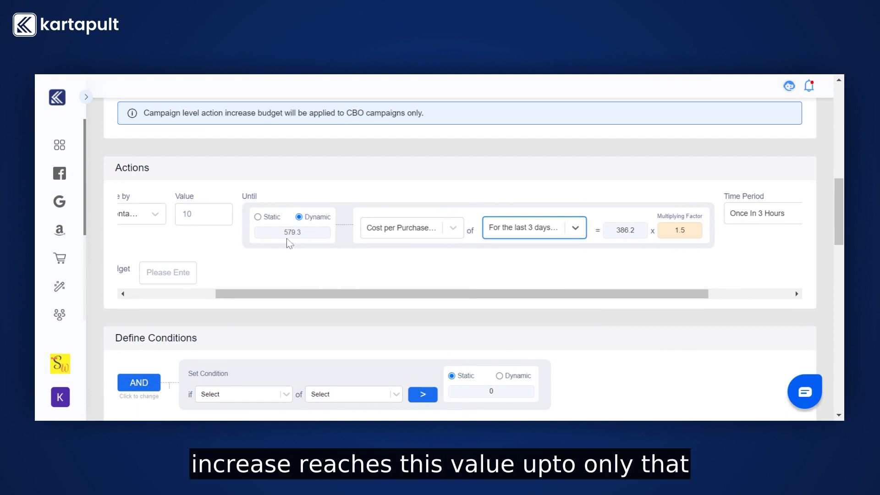
- View the total account budget and set the surf limit on account budget to 4000
{"action": "scroll", "coordinate": [229, 253], "scroll_direction": "left", "scroll_amount": 3}
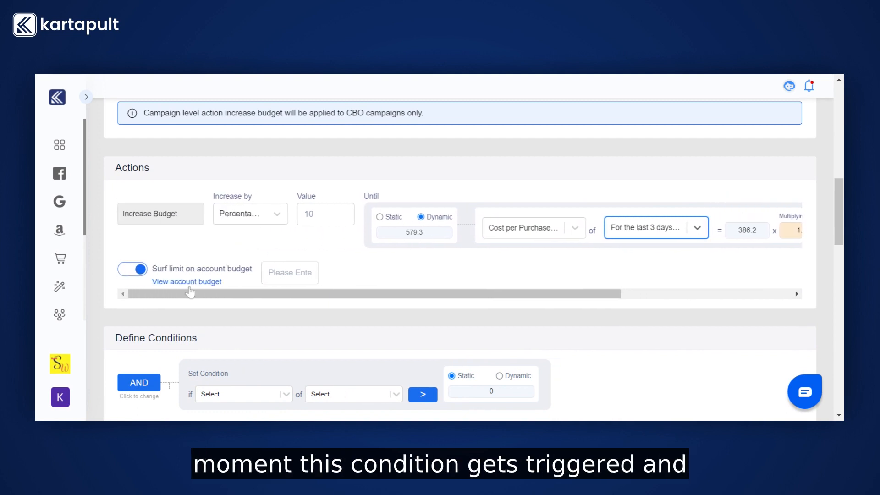
{"action": "left_click", "coordinate": [134, 275]}
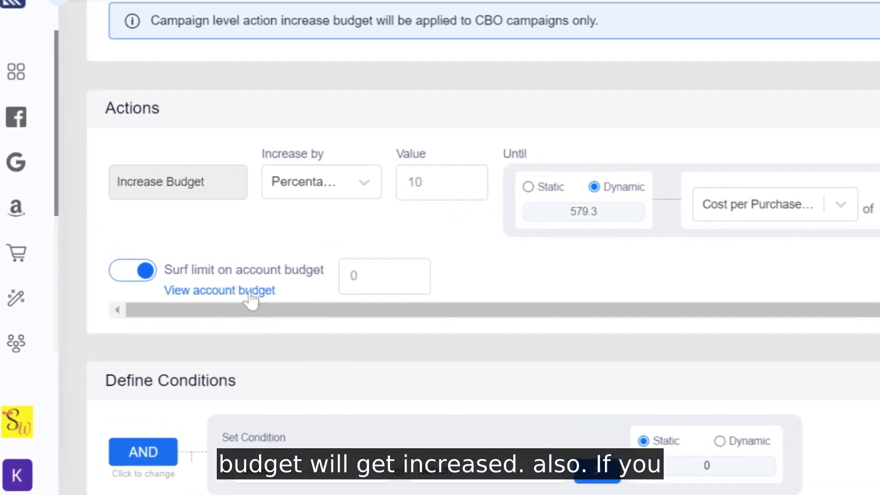
{"action": "left_click", "coordinate": [252, 293]}
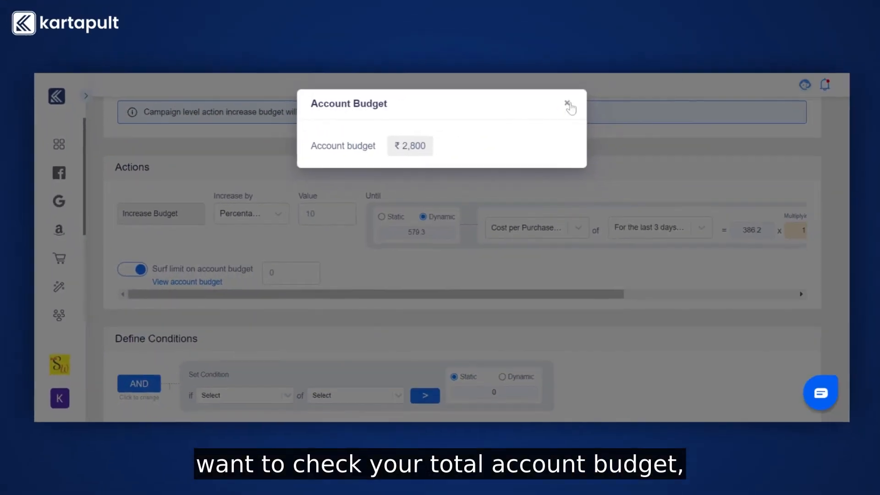
{"action": "left_click", "coordinate": [565, 106]}
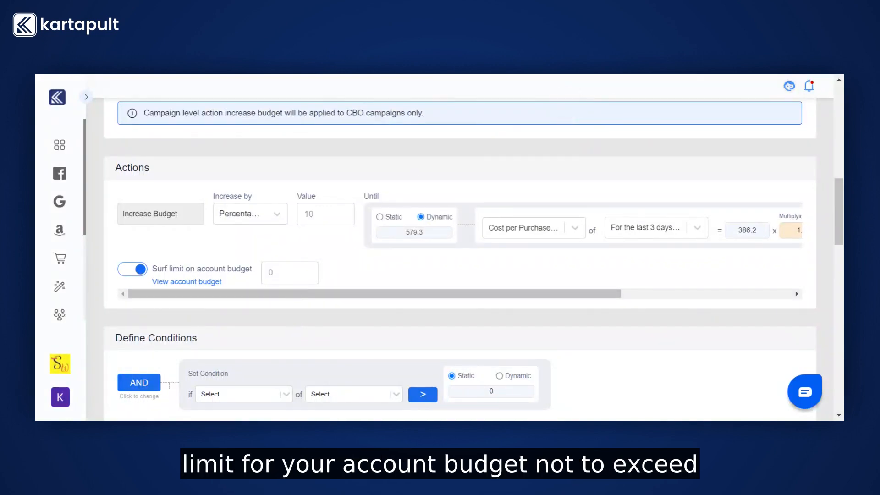
{"action": "left_click", "coordinate": [292, 274]}
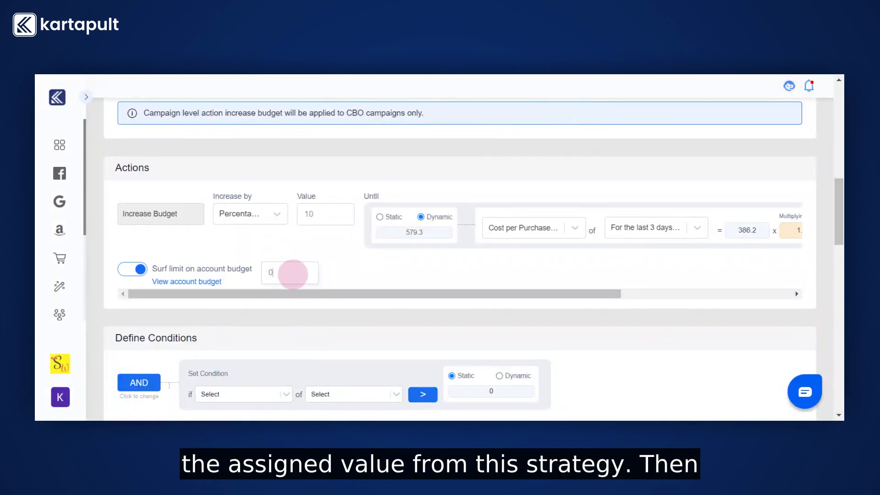
{"action": "key", "text": "BackSpace"}
{"action": "type", "text": "4000"}
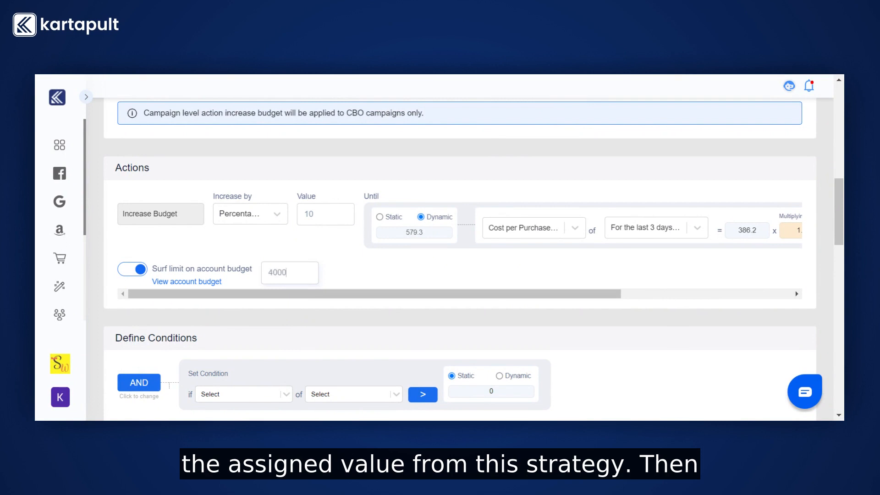
- Set the first condition's metric to CPC and its duration to the last 3 days (Including Today)
{"action": "scroll", "coordinate": [298, 296], "scroll_direction": "down", "scroll_amount": 5}
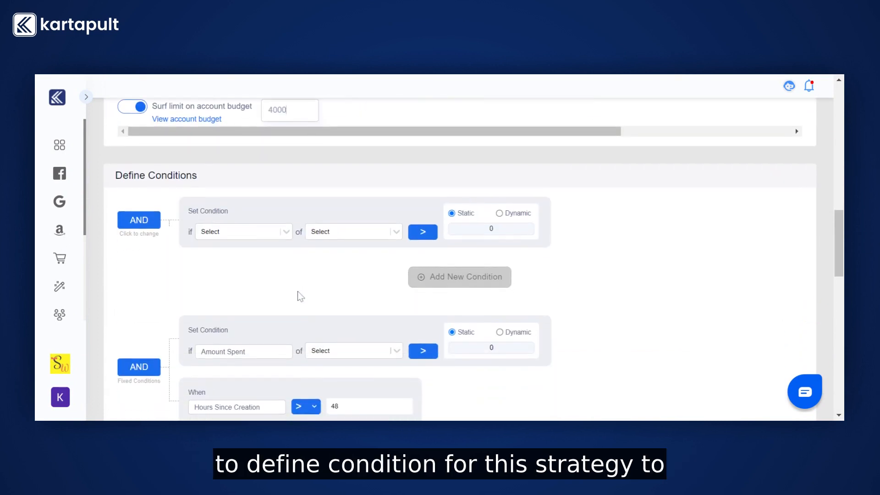
{"action": "left_click", "coordinate": [283, 207]}
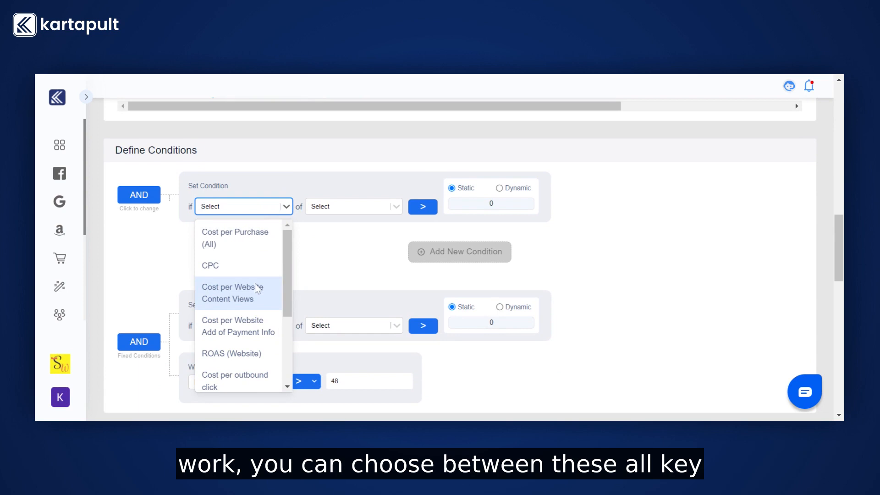
{"action": "left_click", "coordinate": [247, 265]}
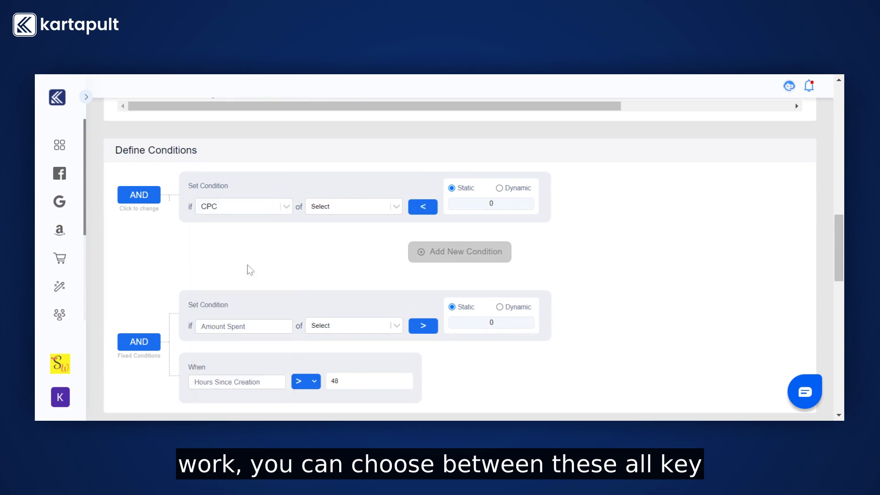
{"action": "left_click", "coordinate": [348, 212]}
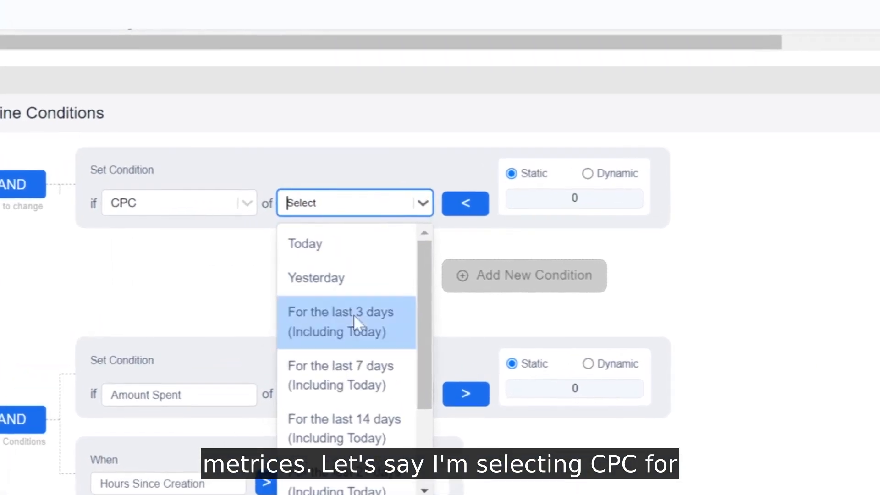
{"action": "left_click", "coordinate": [354, 314]}
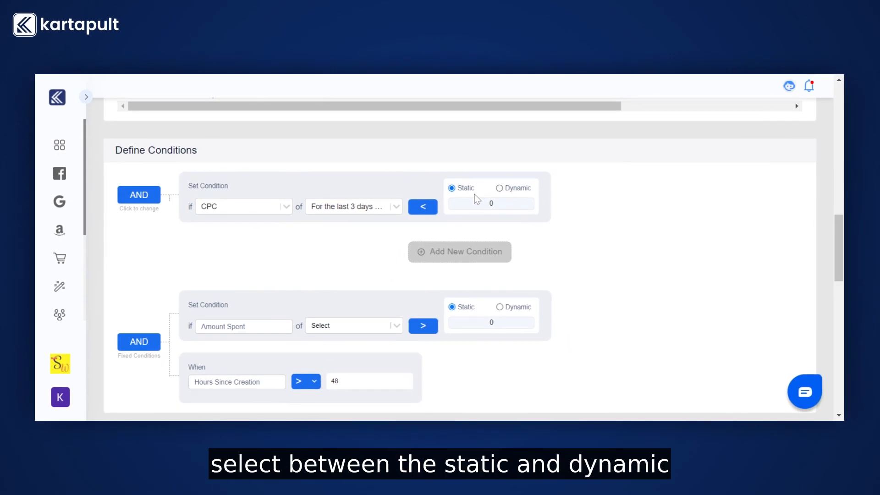
- Try the Dynamic comparison for the CPC condition, switch back to Static and set the value to 10
{"action": "left_click", "coordinate": [499, 189]}
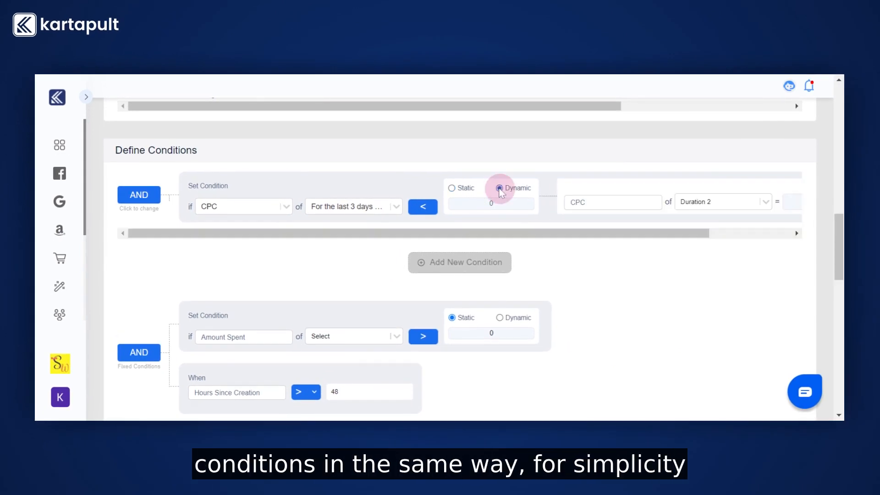
{"action": "left_click", "coordinate": [448, 183]}
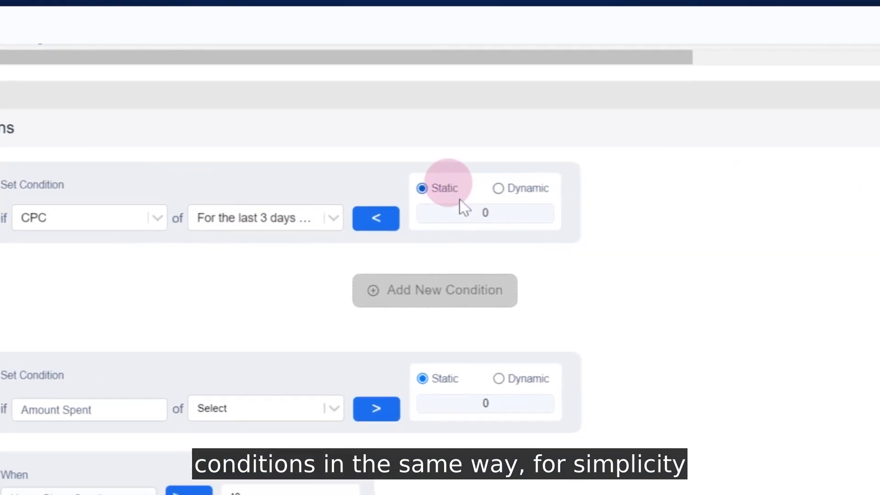
{"action": "left_click", "coordinate": [504, 215]}
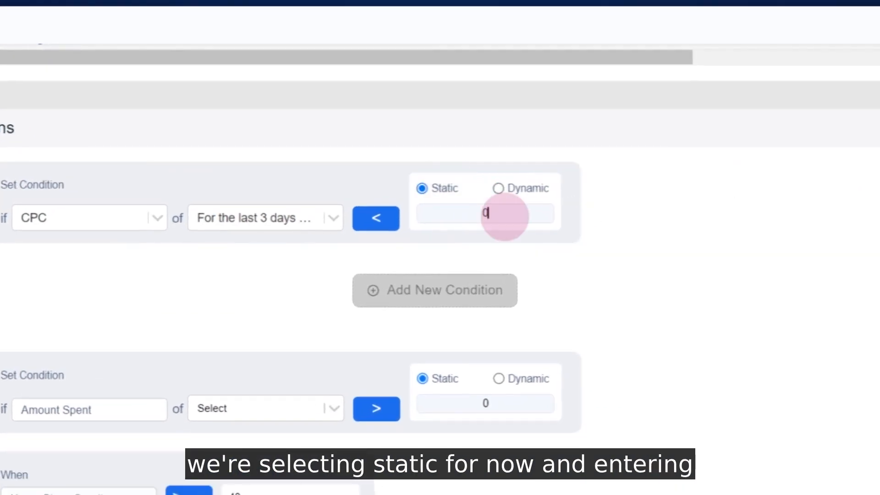
{"action": "type", "text": "10"}
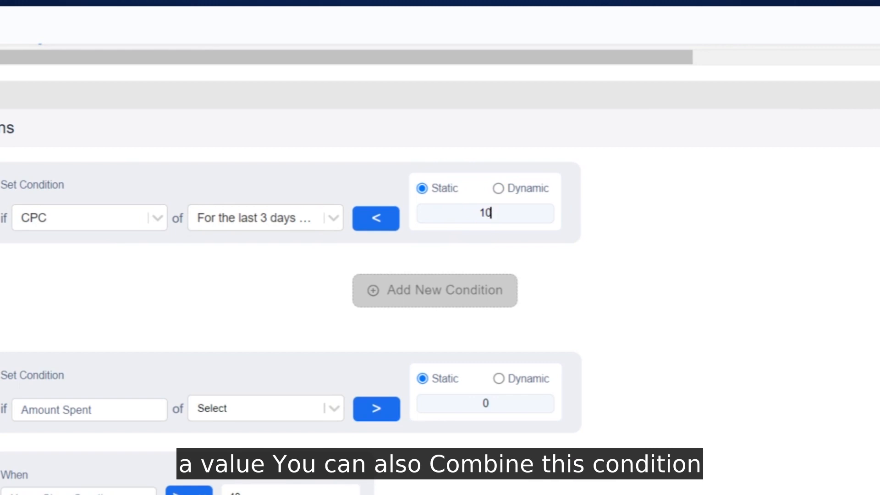
{"action": "left_click", "coordinate": [505, 216]}
- Try combining the CPC condition with a second one under the OR operator, restoring AND and deleting the added condition
{"action": "left_click", "coordinate": [425, 294]}
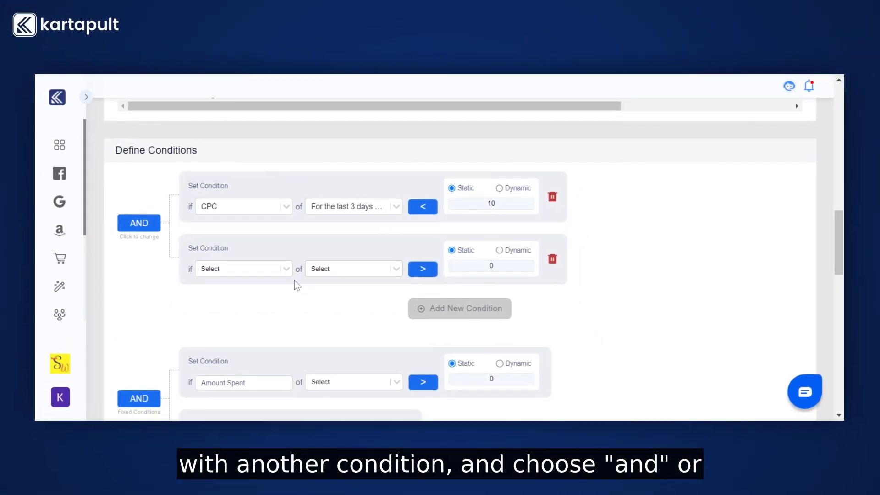
{"action": "left_click", "coordinate": [137, 240]}
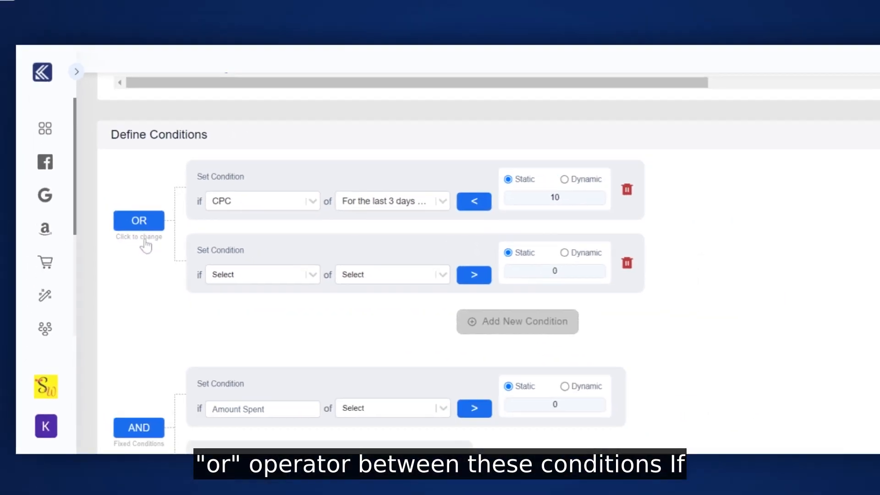
{"action": "scroll", "coordinate": [145, 245], "scroll_direction": "down", "scroll_amount": 1}
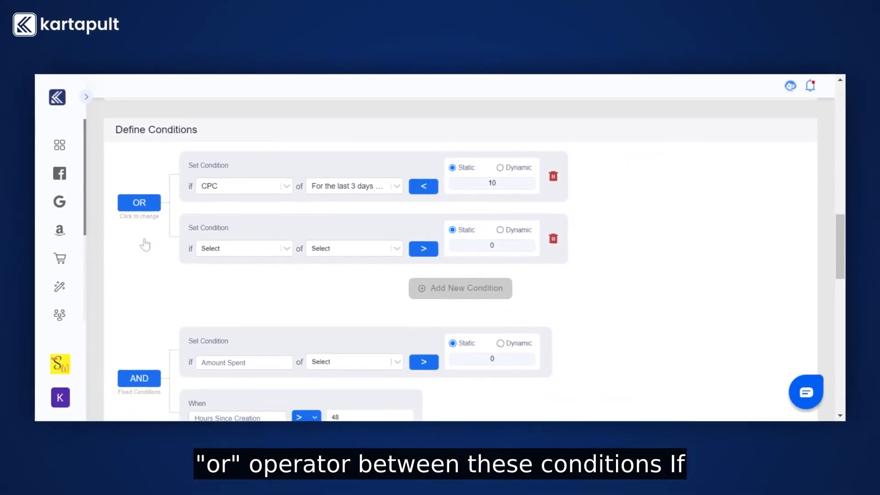
{"action": "scroll", "coordinate": [151, 241], "scroll_direction": "down", "scroll_amount": 1}
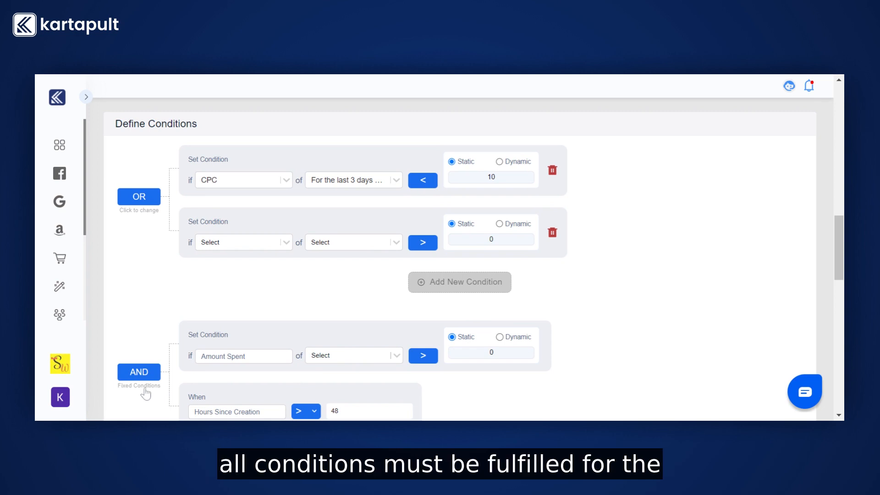
{"action": "left_click", "coordinate": [148, 213]}
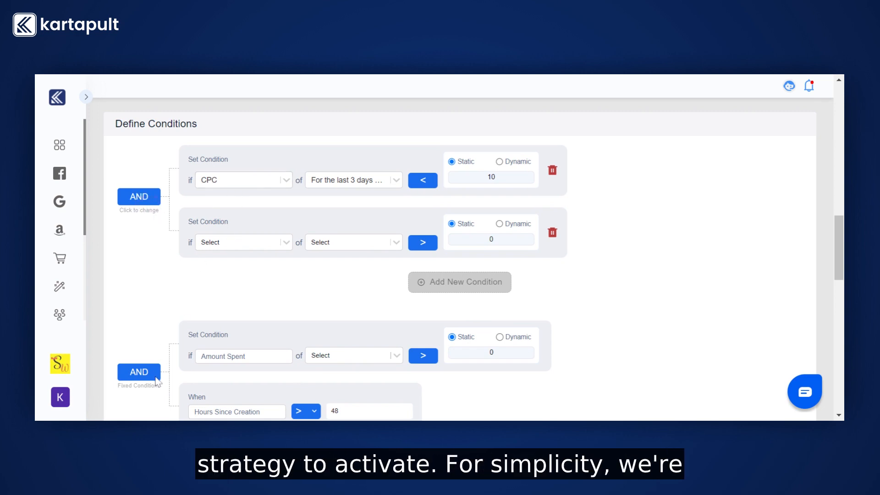
{"action": "left_click", "coordinate": [552, 234]}
- Set the fixed Amount Spent condition to the last 3 days (Including Today) and enter its static minimum value
{"action": "scroll", "coordinate": [553, 240], "scroll_direction": "down", "scroll_amount": 1}
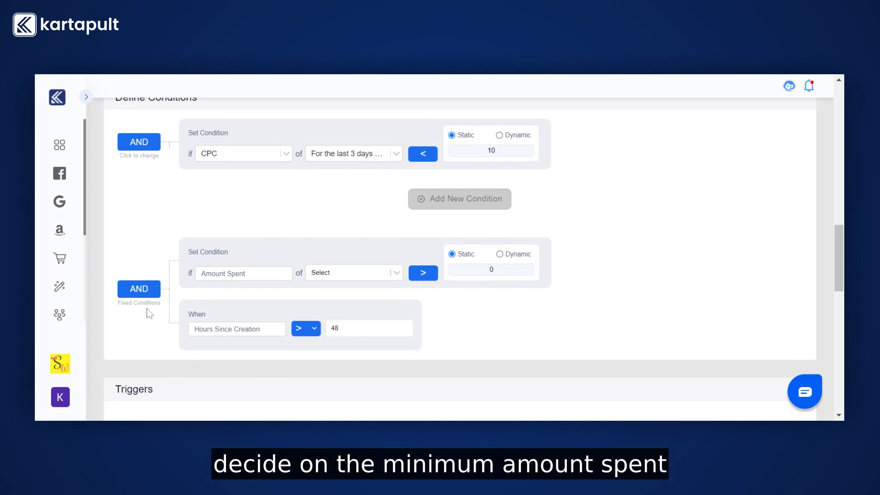
{"action": "left_click", "coordinate": [372, 274]}
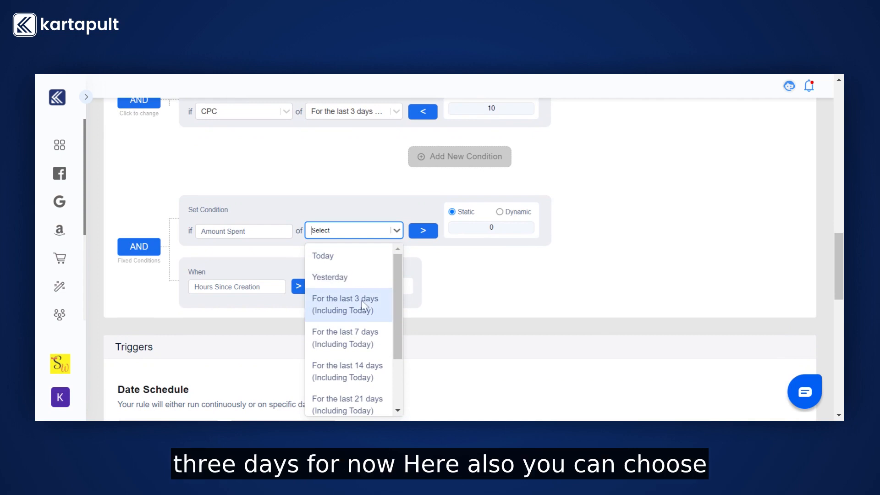
{"action": "left_click", "coordinate": [353, 305]}
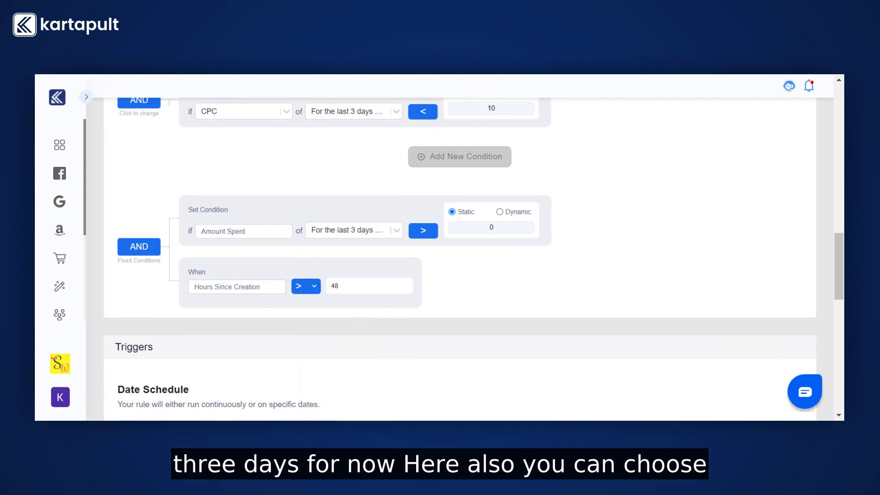
{"action": "left_click", "coordinate": [497, 228]}
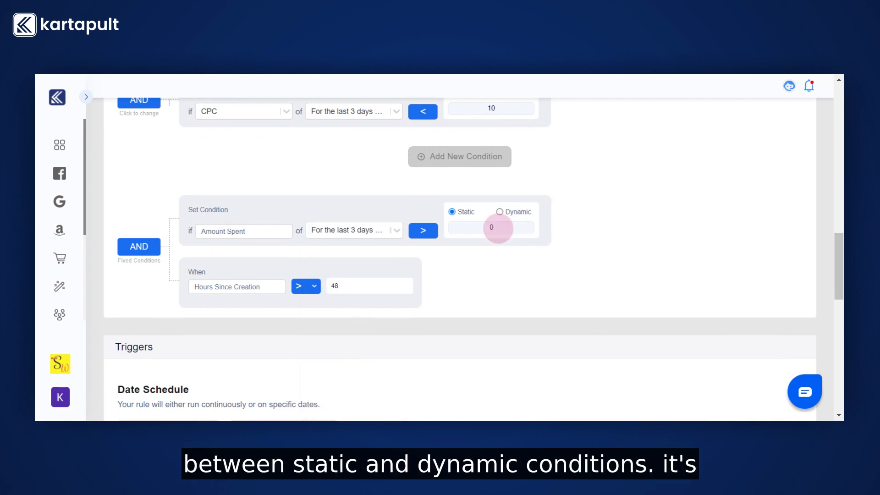
{"action": "type", "text": "10"}
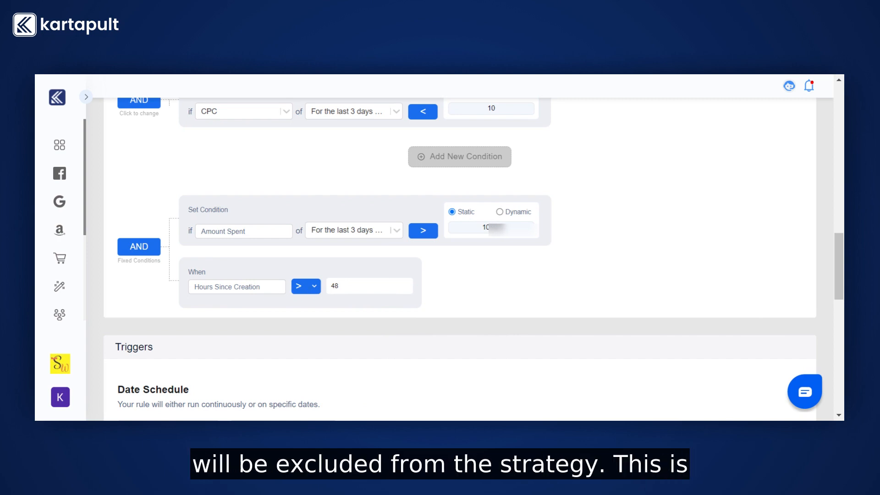
- Try running the Date Schedule on specific dates, opening the start and end date calendars, and restore continuous running
{"action": "left_click", "coordinate": [344, 286]}
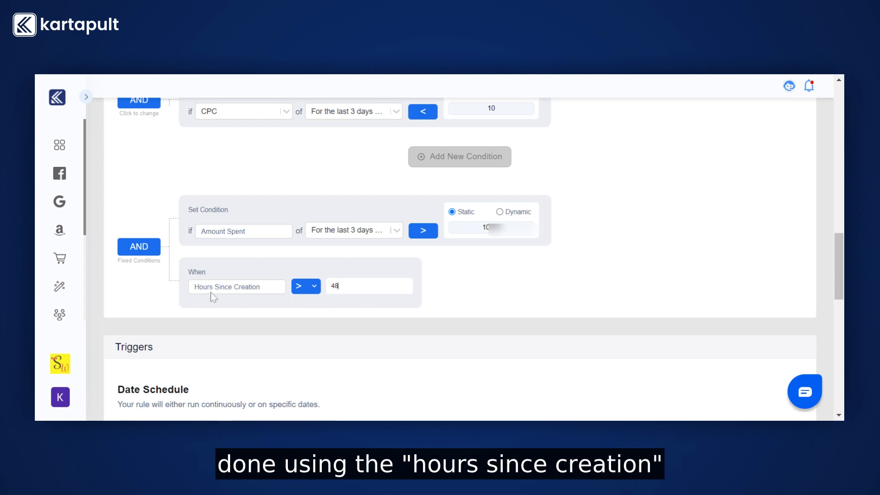
{"action": "scroll", "coordinate": [459, 257], "scroll_direction": "down", "scroll_amount": 3}
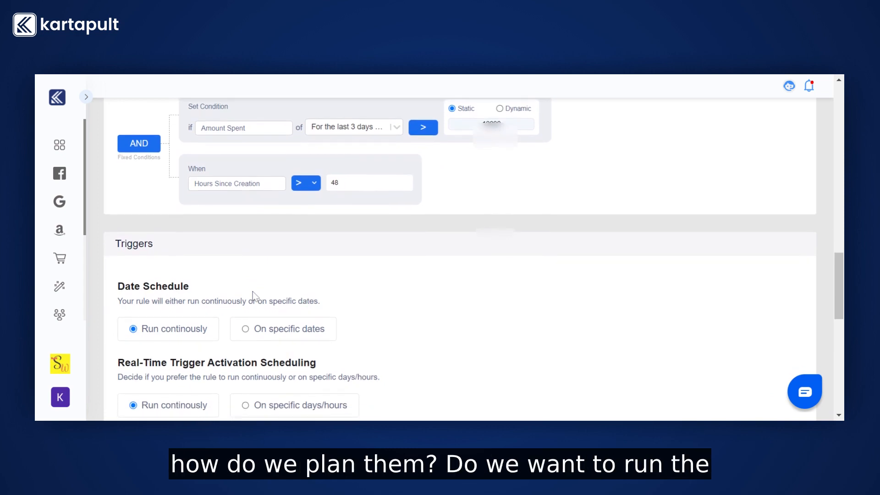
{"action": "scroll", "coordinate": [252, 291], "scroll_direction": "down", "scroll_amount": 2}
{"action": "scroll", "coordinate": [252, 292], "scroll_direction": "down", "scroll_amount": 1}
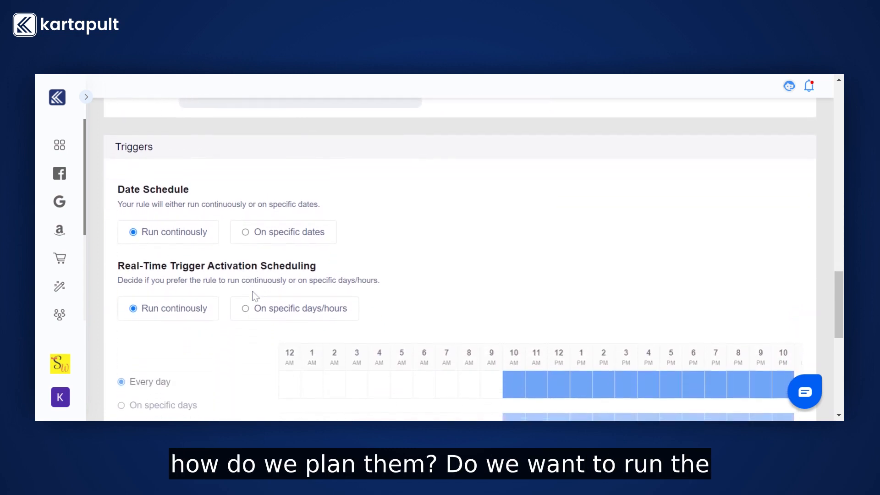
{"action": "left_click", "coordinate": [248, 237]}
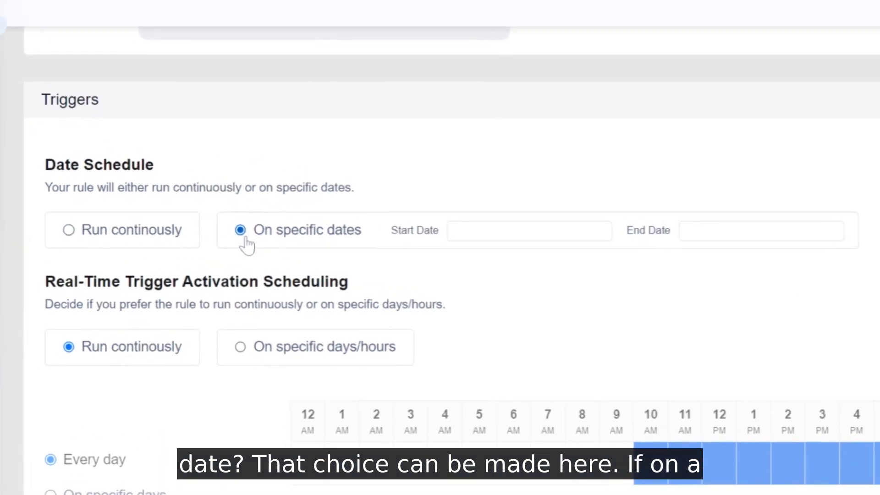
{"action": "left_click", "coordinate": [479, 230]}
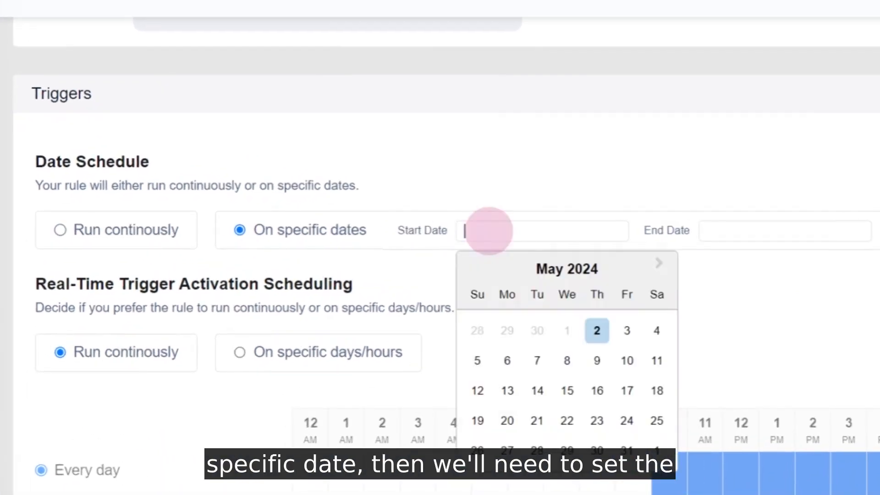
{"action": "left_click", "coordinate": [721, 230]}
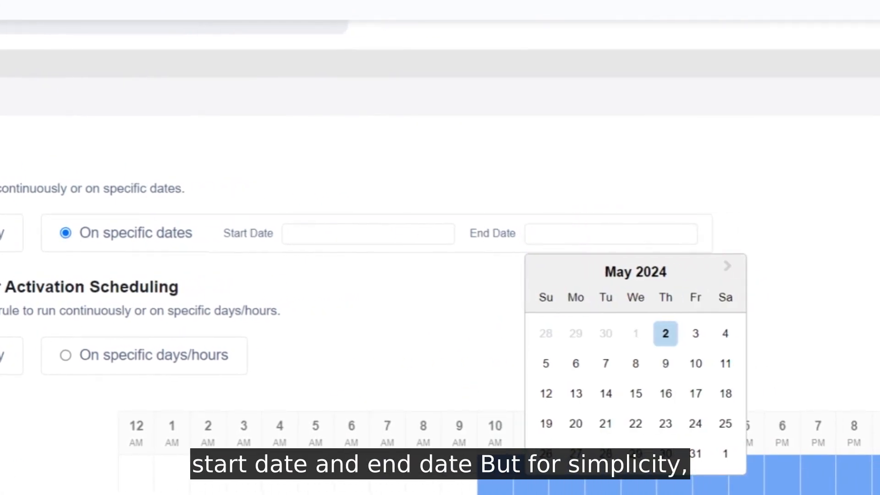
{"action": "left_click", "coordinate": [157, 230]}
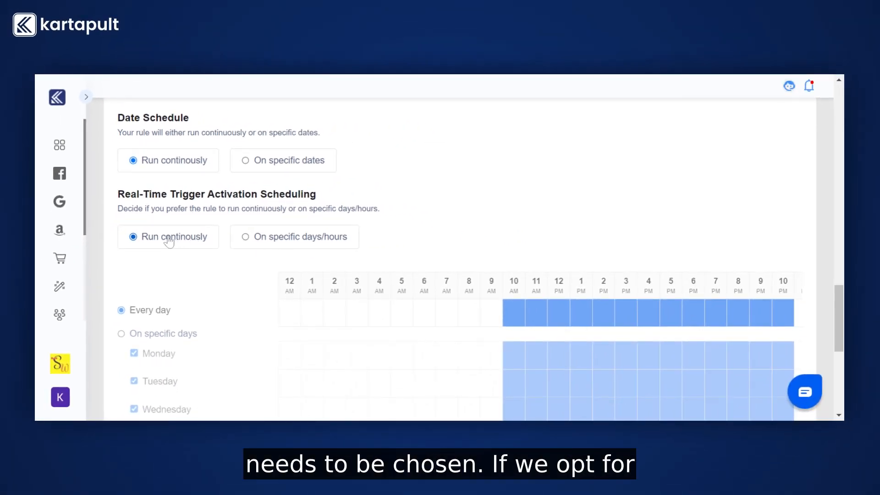
- Try real-time trigger activation on specific days, excluding Monday and Tuesday's 3 PM and 4 PM slots, and restore continuous running
{"action": "left_click", "coordinate": [257, 237]}
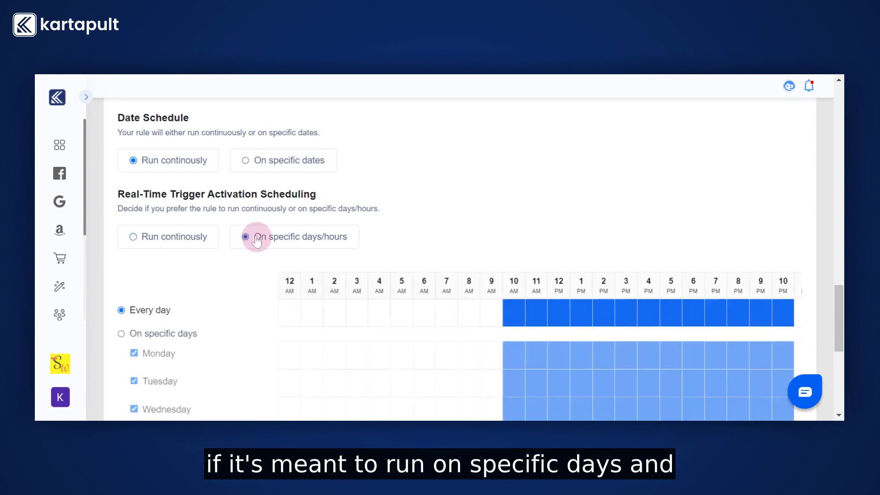
{"action": "scroll", "coordinate": [255, 243], "scroll_direction": "down", "scroll_amount": 2}
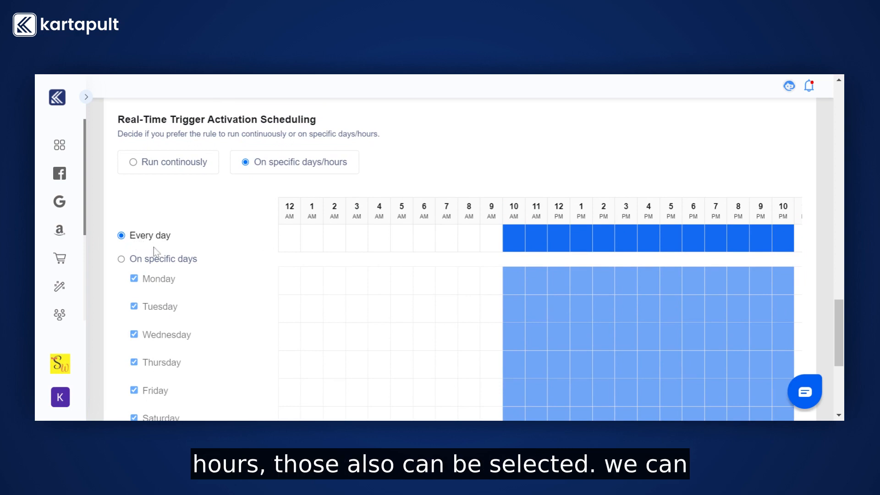
{"action": "left_click", "coordinate": [121, 259]}
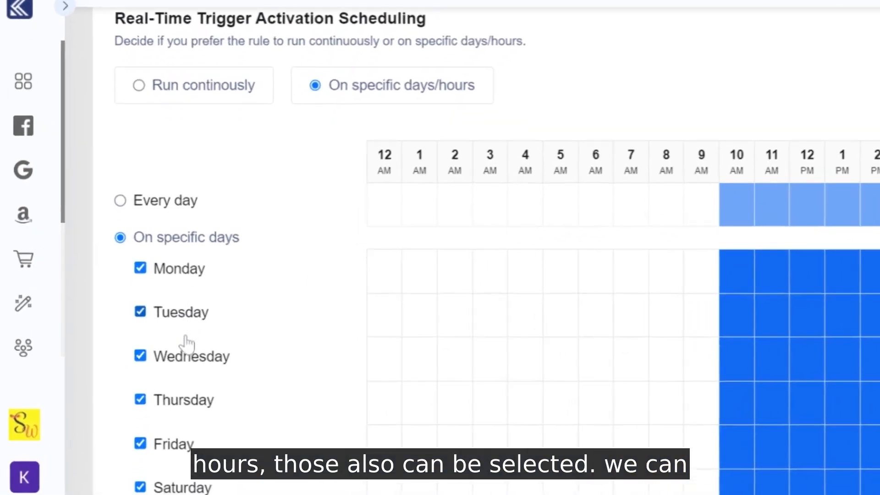
{"action": "scroll", "coordinate": [168, 316], "scroll_direction": "down", "scroll_amount": 1}
{"action": "left_click", "coordinate": [146, 250]}
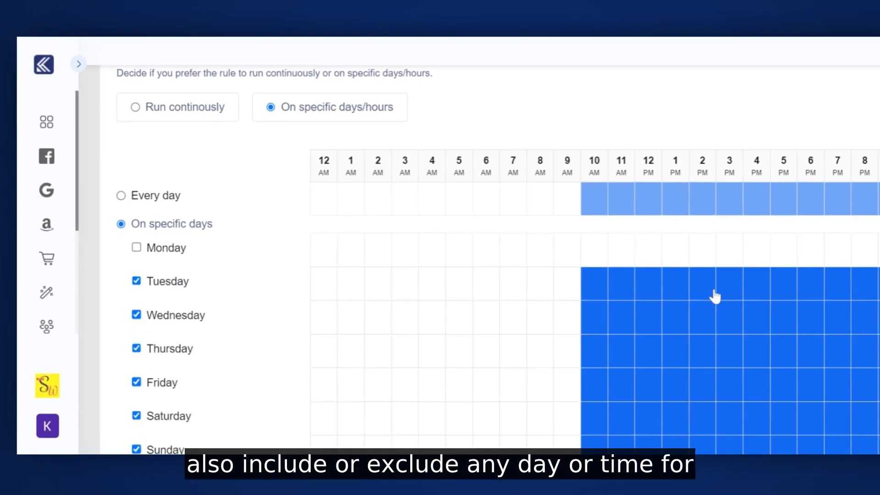
{"action": "left_click", "coordinate": [634, 286]}
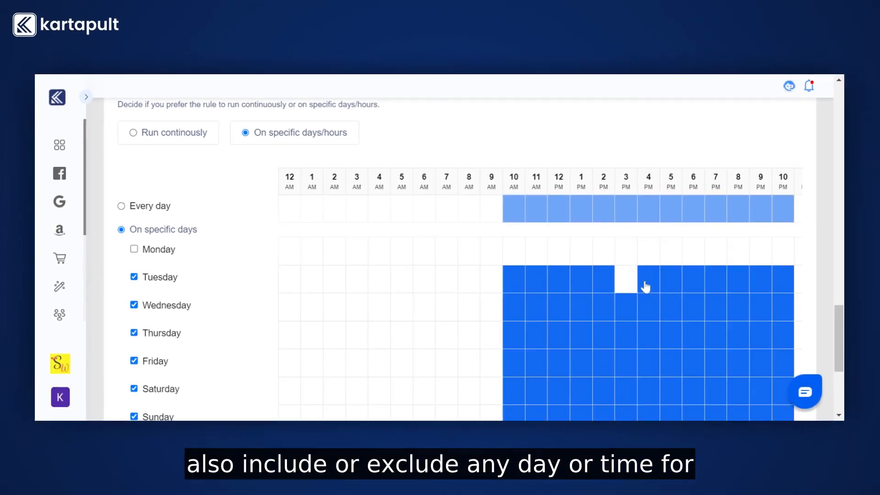
{"action": "left_click", "coordinate": [645, 282]}
{"action": "scroll", "coordinate": [571, 299], "scroll_direction": "down", "scroll_amount": 2}
{"action": "scroll", "coordinate": [570, 299], "scroll_direction": "down", "scroll_amount": 2}
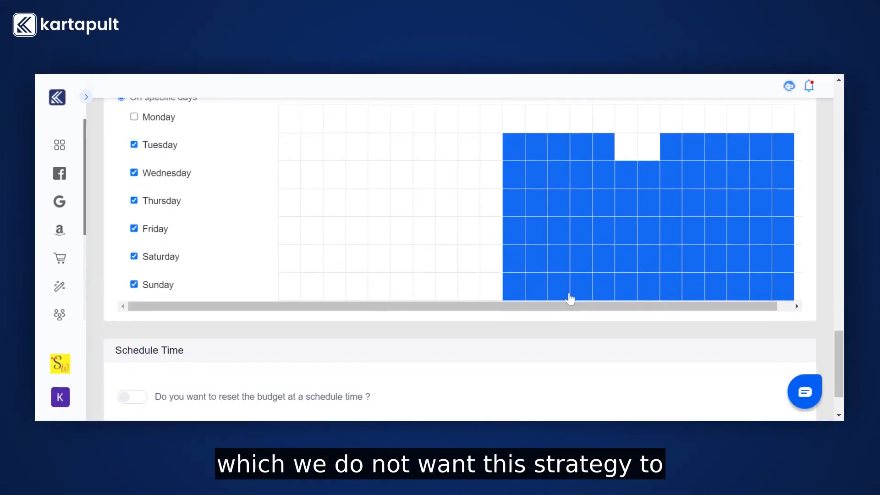
{"action": "scroll", "coordinate": [559, 291], "scroll_direction": "up", "scroll_amount": 3}
{"action": "left_click", "coordinate": [174, 142]}
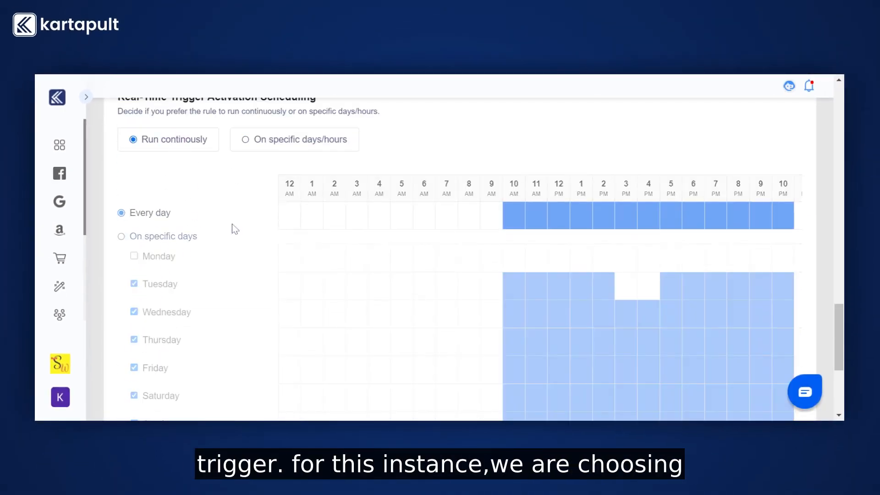
- Enable the budget reset with the At Scheduled Time option and publish the strategy
{"action": "scroll", "coordinate": [231, 228], "scroll_direction": "down", "scroll_amount": 5}
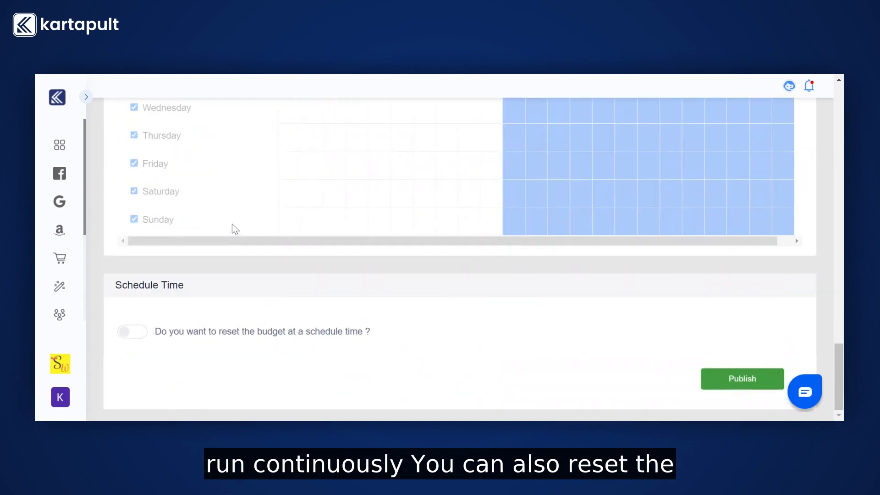
{"action": "left_click", "coordinate": [133, 332]}
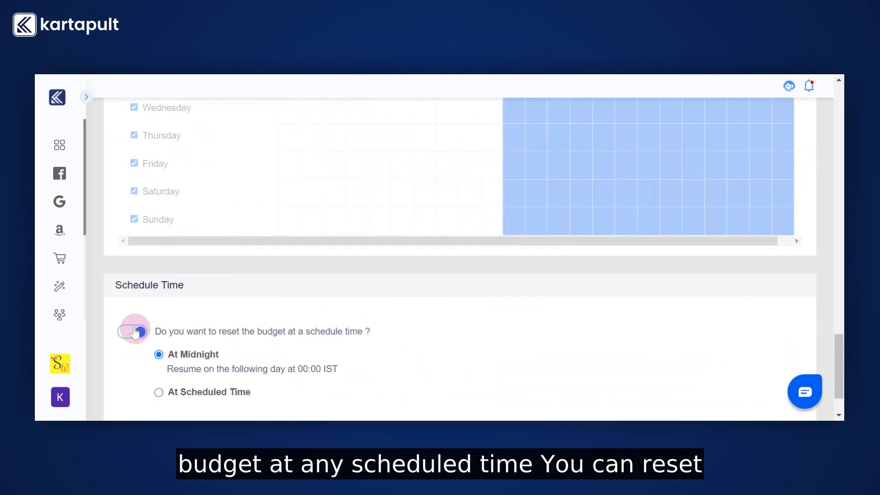
{"action": "scroll", "coordinate": [221, 346], "scroll_direction": "down", "scroll_amount": 1}
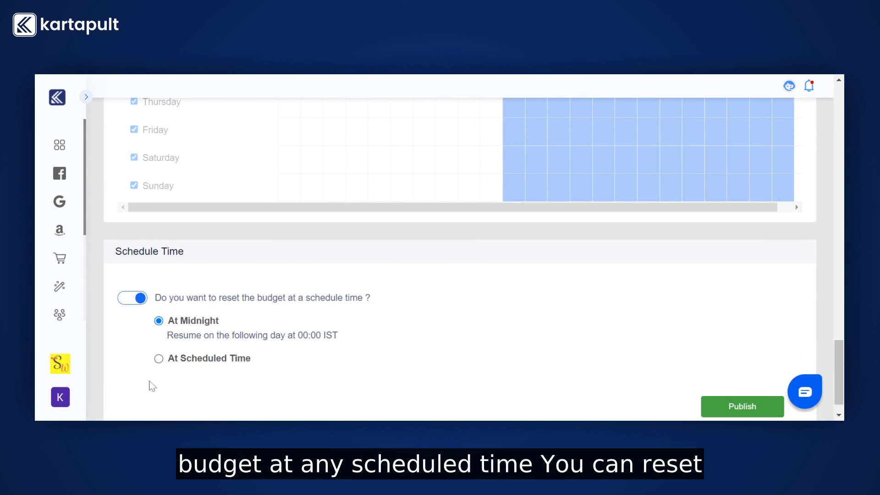
{"action": "left_click", "coordinate": [159, 359]}
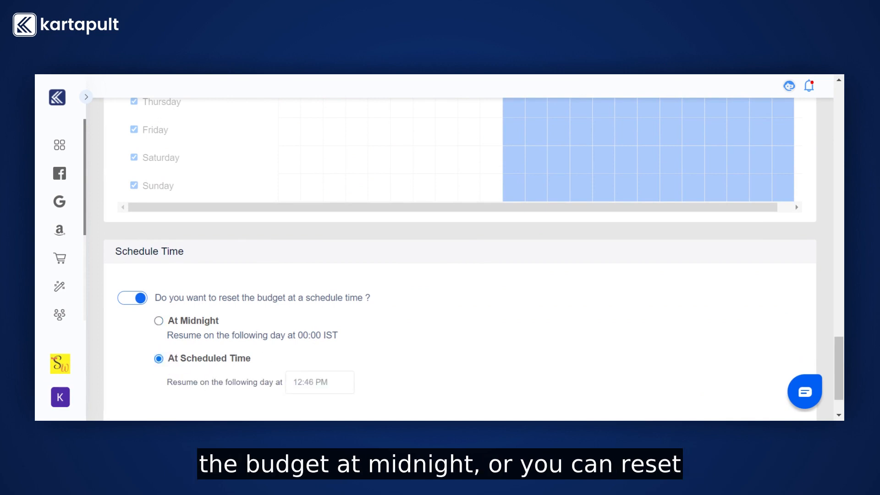
{"action": "scroll", "coordinate": [327, 376], "scroll_direction": "down", "scroll_amount": 1}
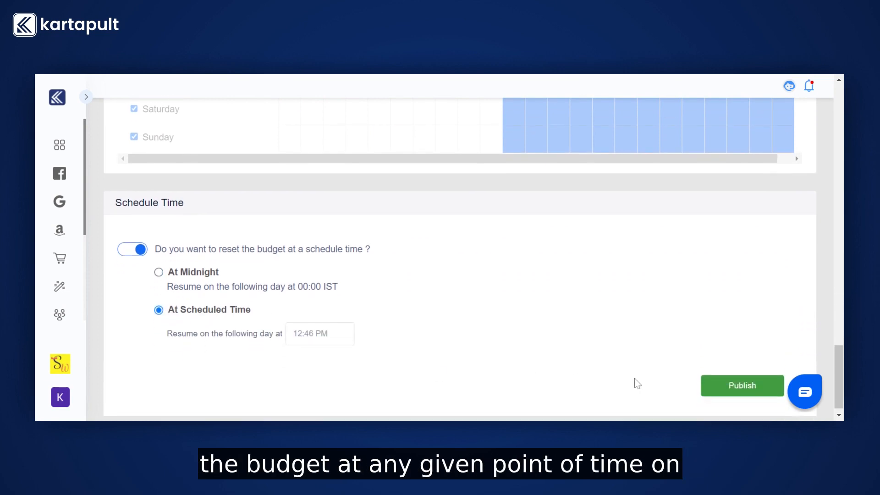
{"action": "left_click", "coordinate": [716, 391]}
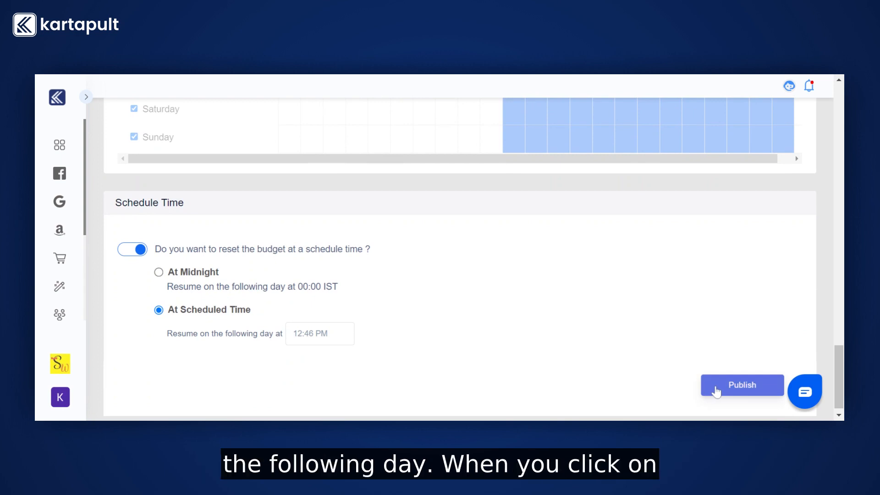